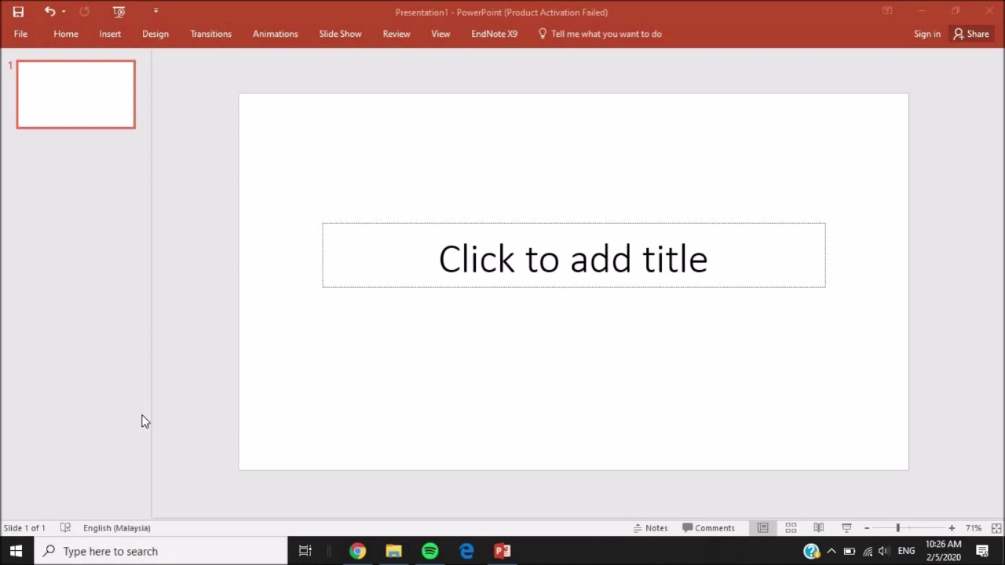
- Type 'Hello' as the slide title
left_click(609, 267)
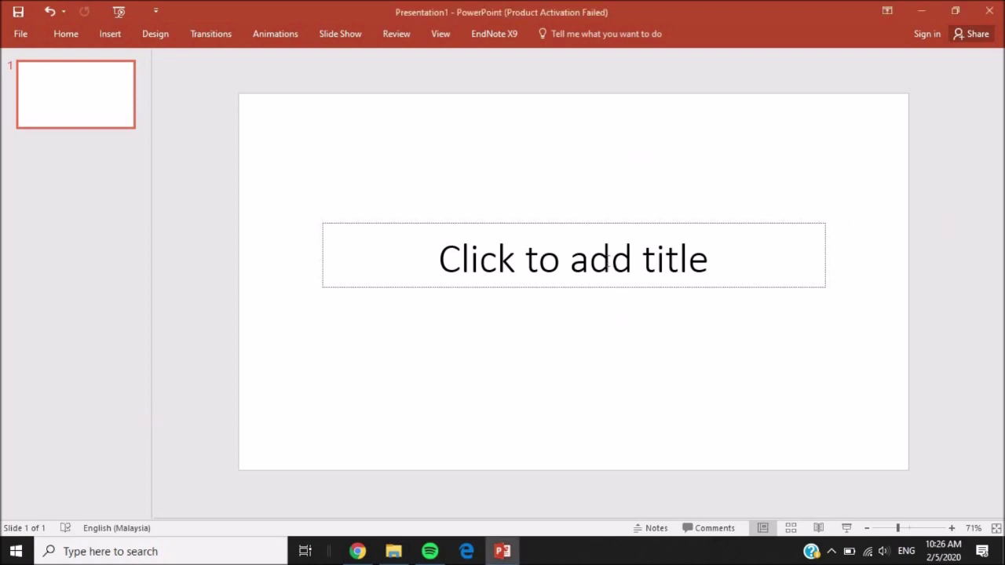
left_click(607, 260)
type("Hello")
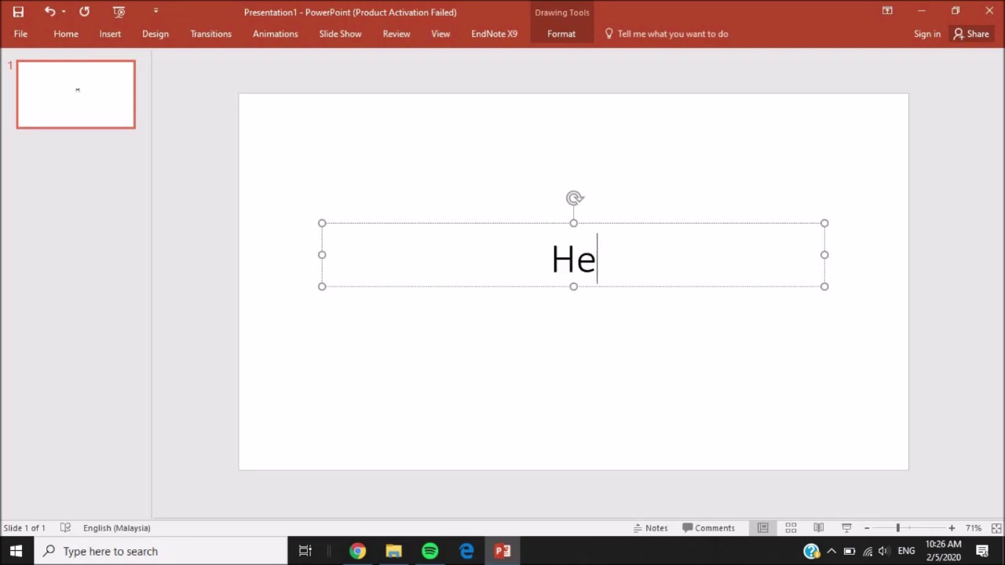
left_click(530, 376)
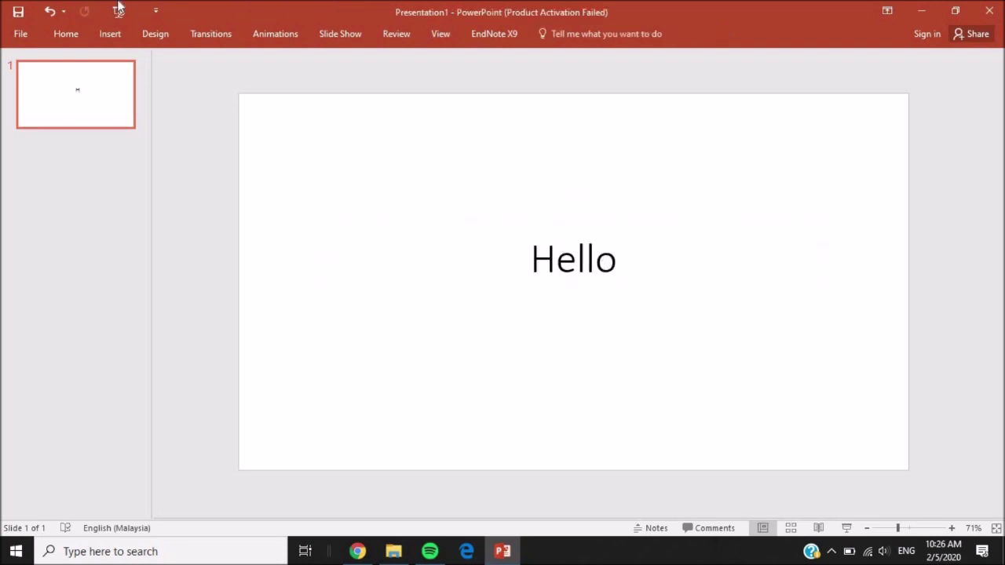
- Draw a small upright rectangle just right of Hello and fill it orange
left_click(101, 33)
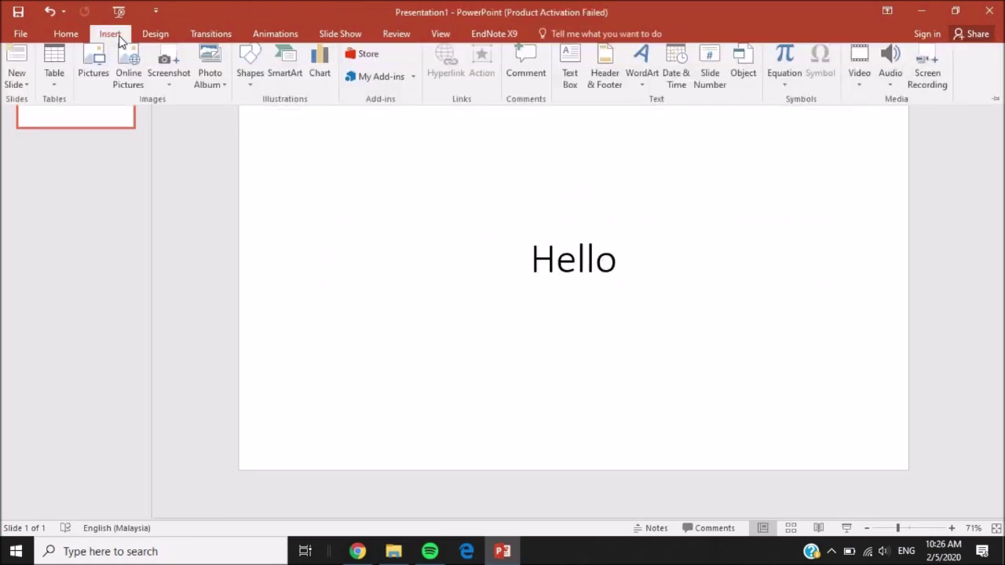
left_click(249, 77)
left_click(283, 122)
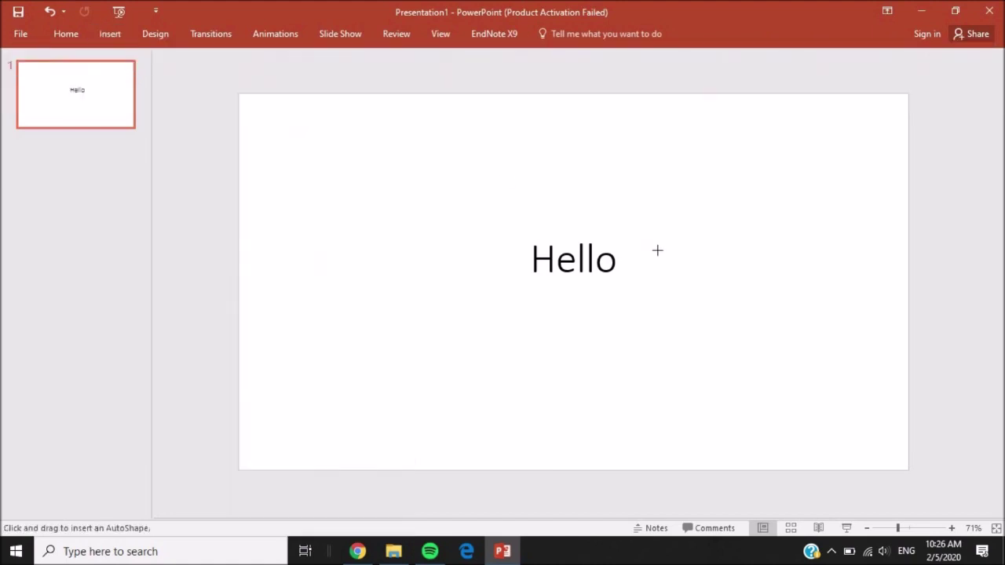
left_click_drag(653, 239, 674, 281)
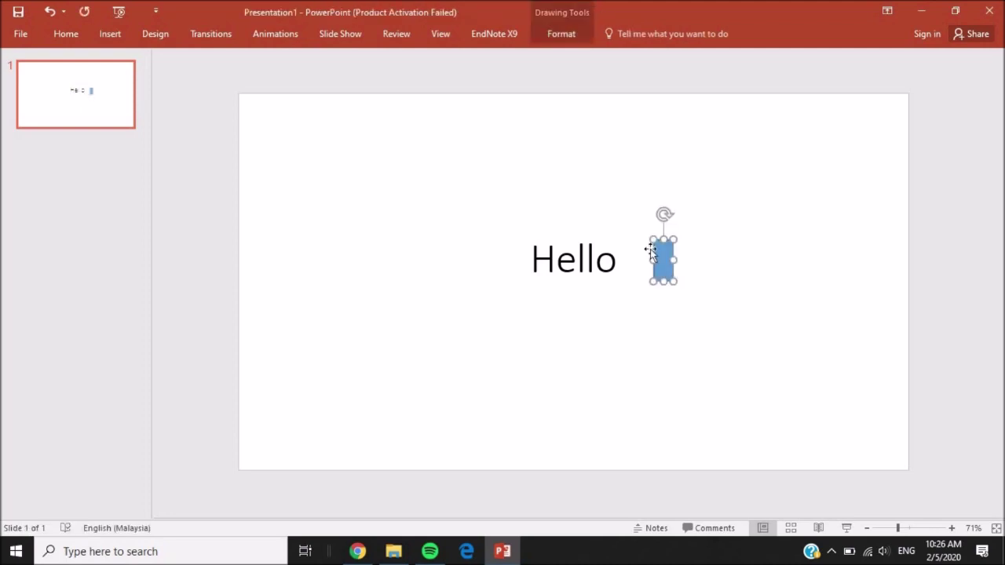
left_click(106, 36)
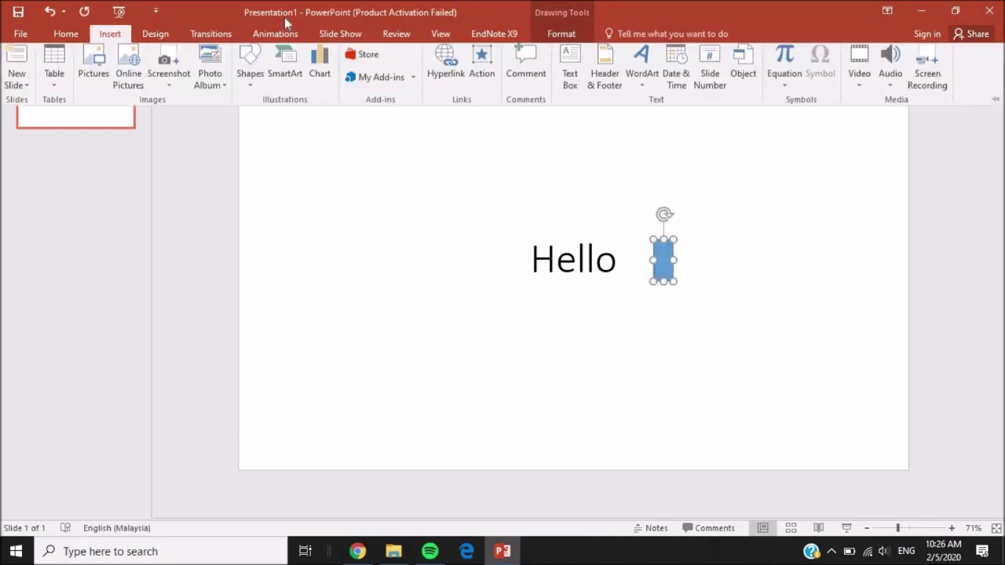
left_click(560, 33)
left_click(299, 69)
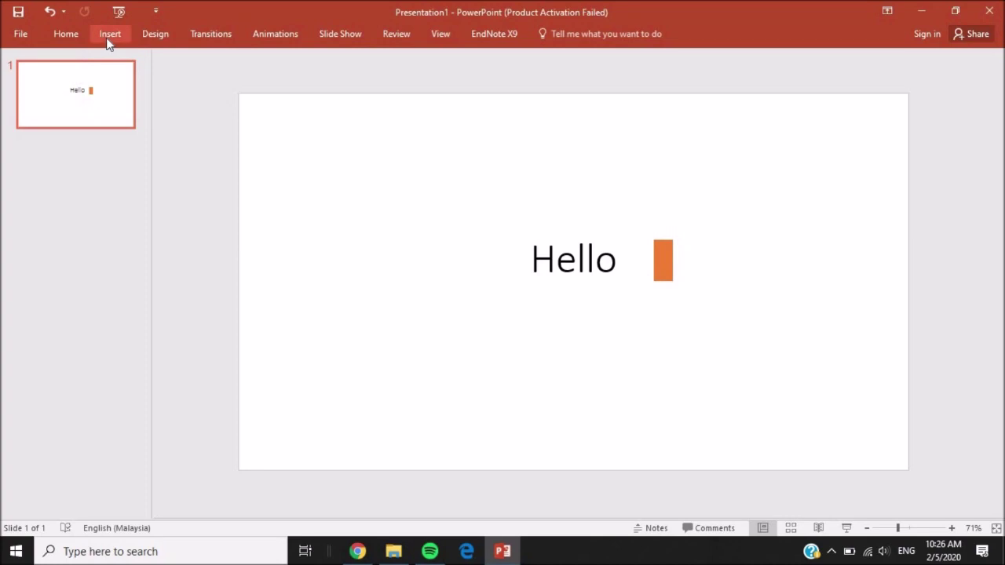
left_click(108, 34)
left_click(250, 71)
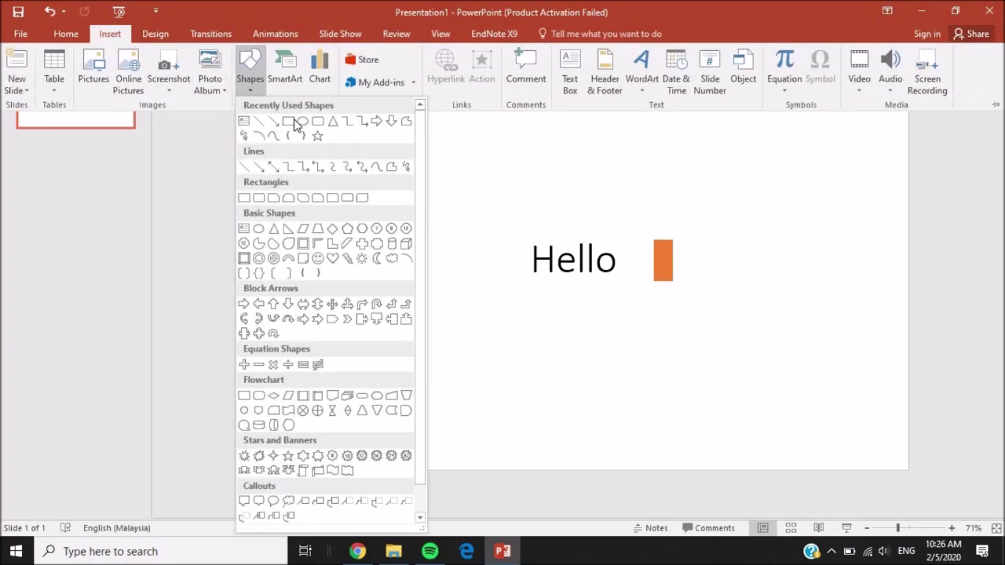
- Draw a wide light-yellow rectangle over the title and send it behind the orange bar
left_click(289, 122)
left_click_drag(586, 261, 673, 295)
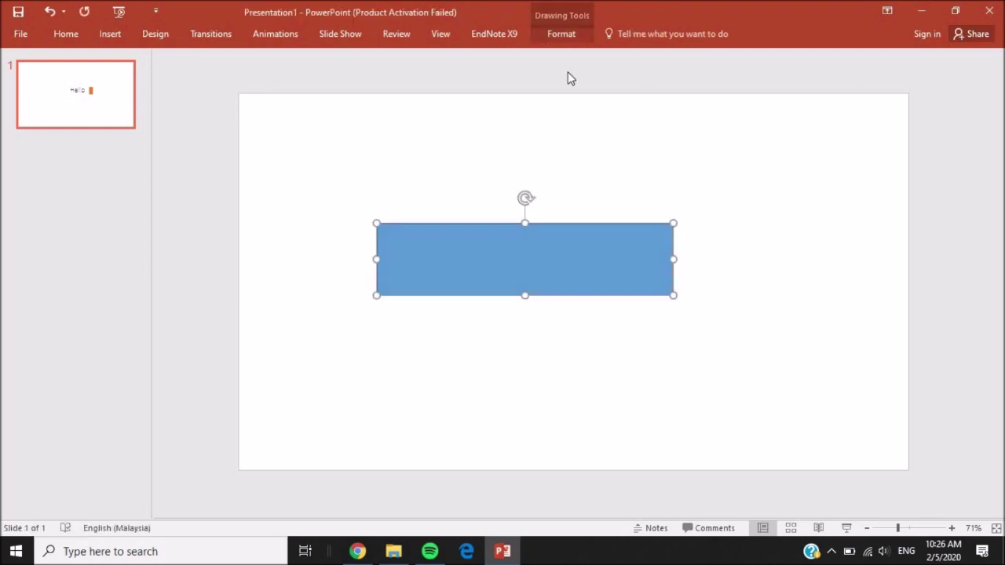
left_click(562, 34)
left_click(355, 53)
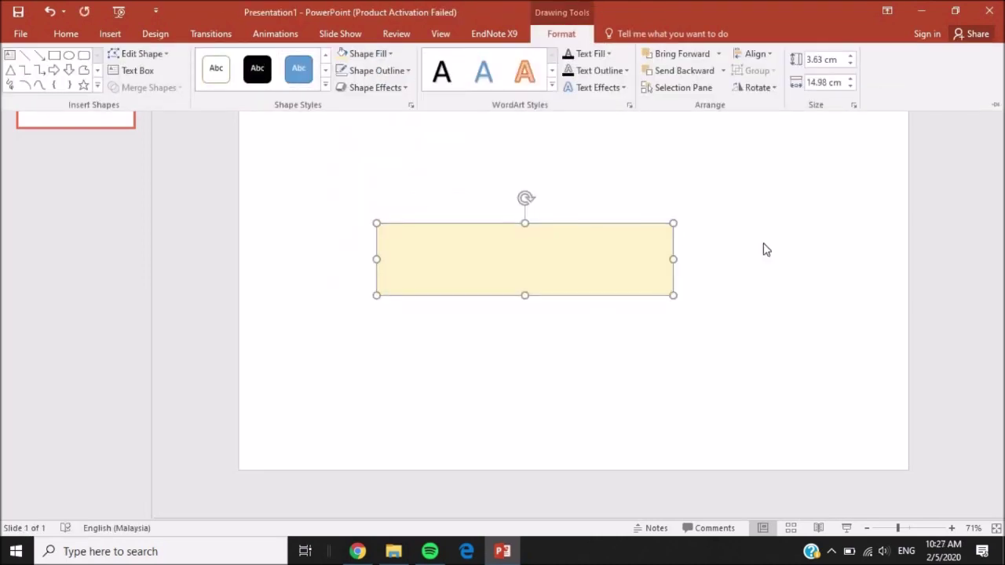
left_click(676, 71)
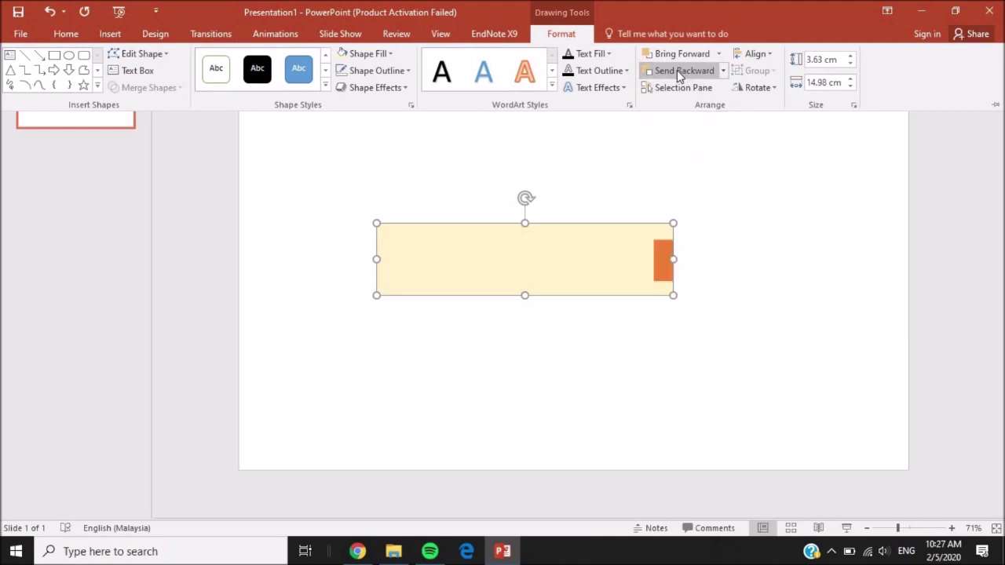
- Group the yellow rectangle and the orange bar into one object
left_click(660, 250, "shift")
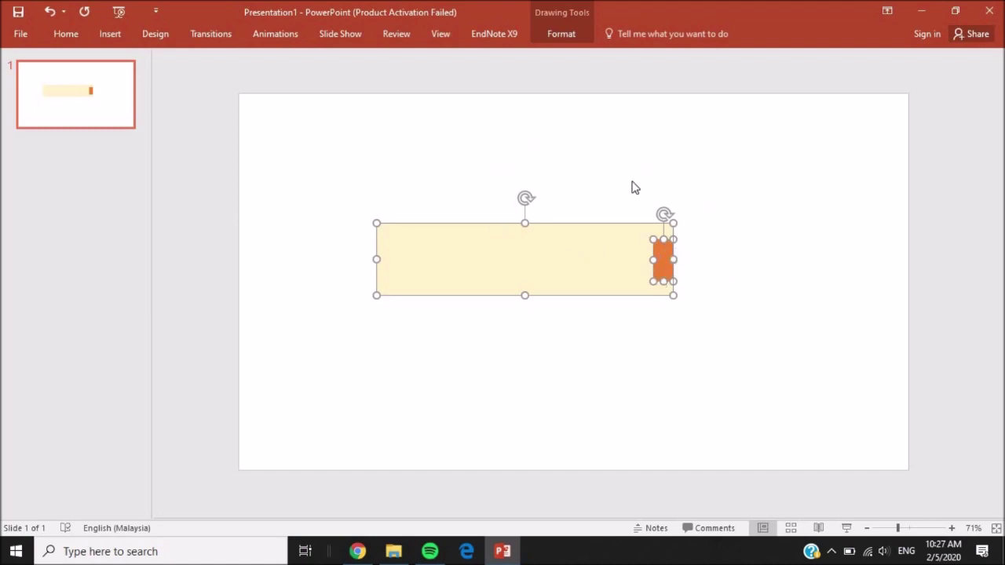
left_click(563, 33)
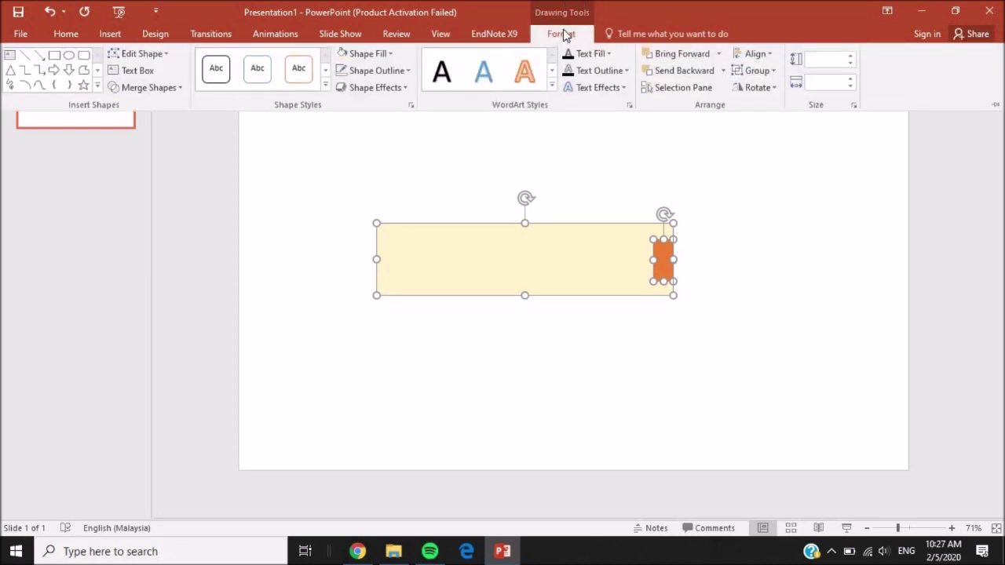
left_click(752, 75)
left_click(762, 85)
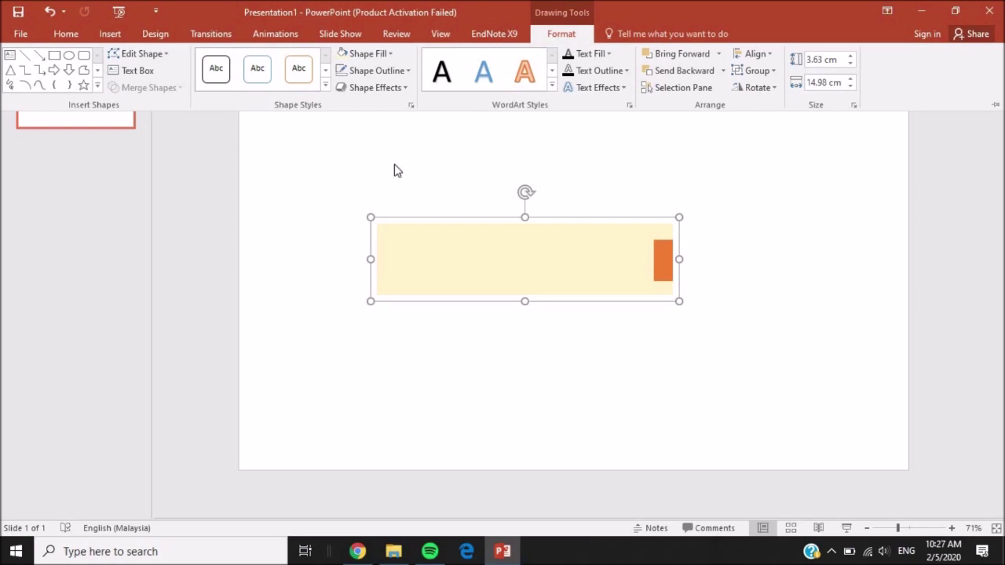
left_click(276, 35)
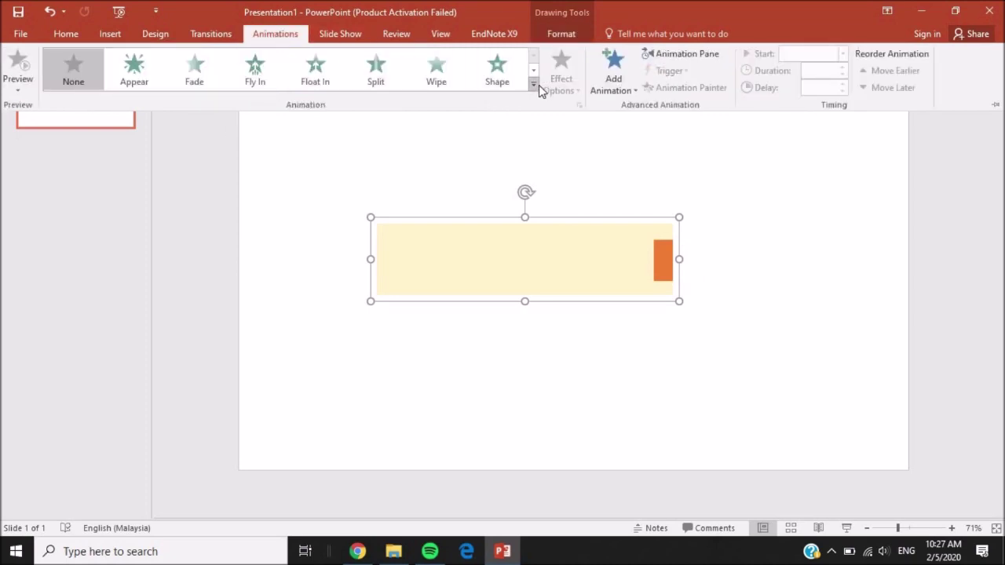
- Show the Animation Pane and give the group a Lines motion path heading left
left_click(665, 52)
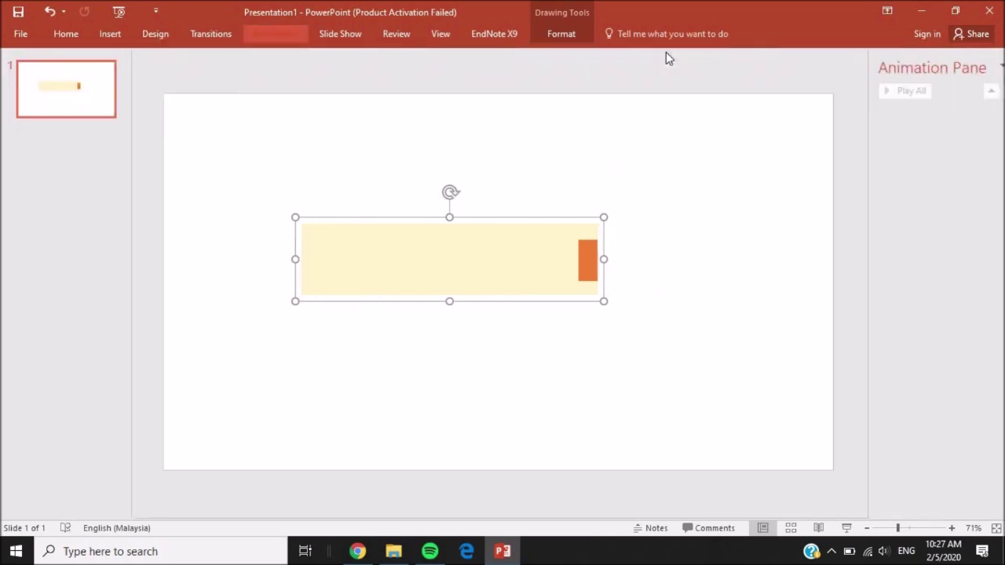
left_click(260, 36)
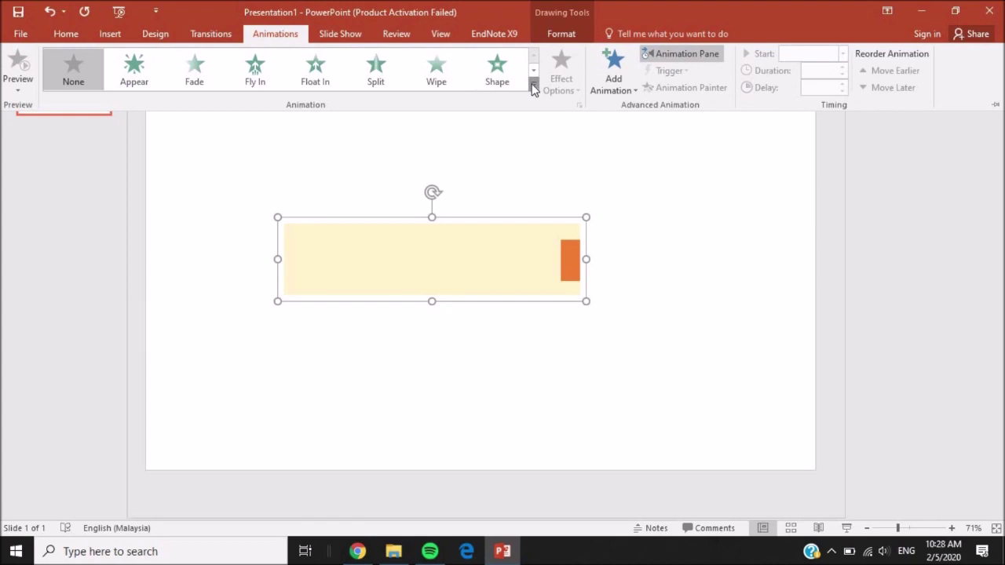
left_click(533, 86)
scroll(536, 160, "down", 1)
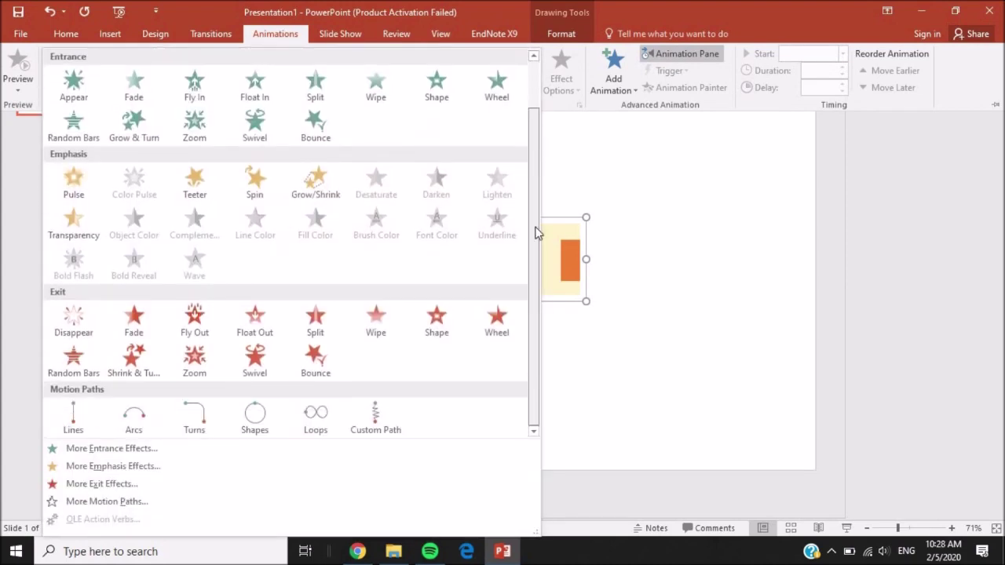
left_click(69, 429)
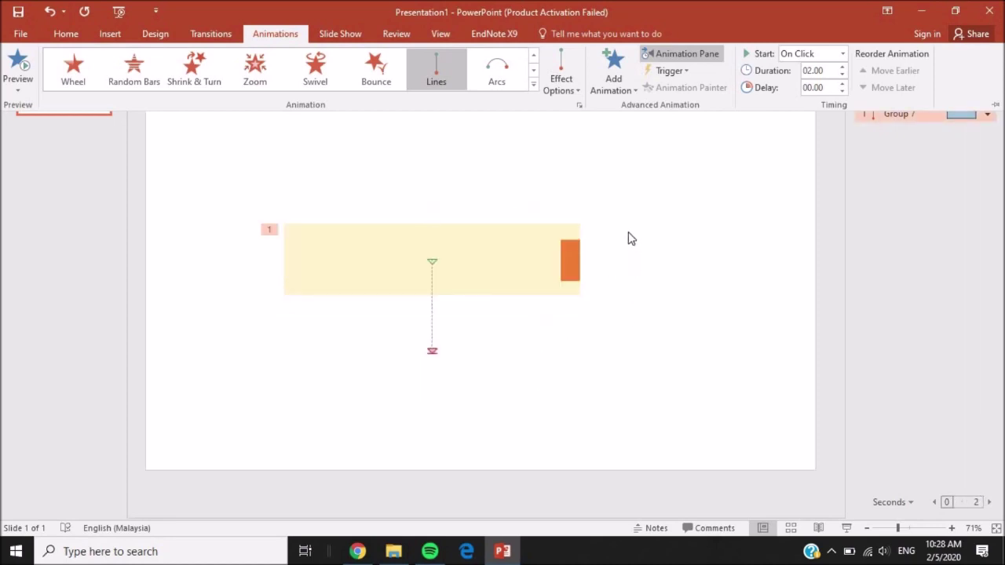
left_click(561, 87)
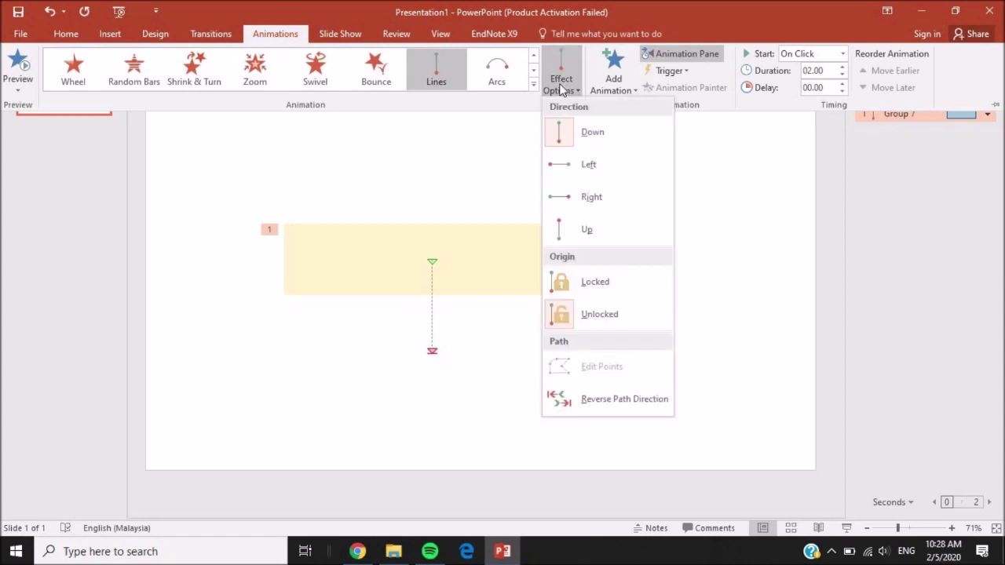
left_click(597, 173)
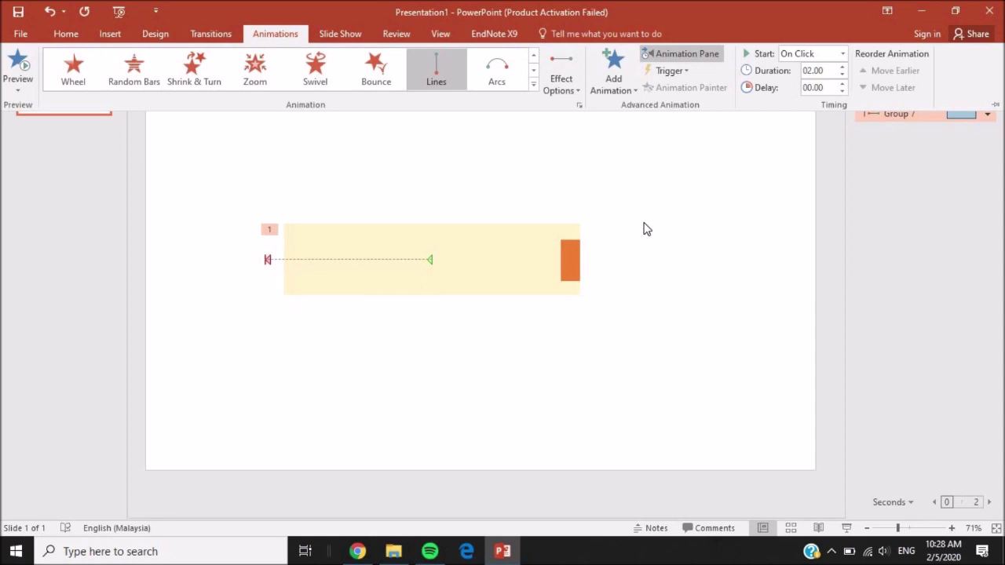
left_click(881, 141)
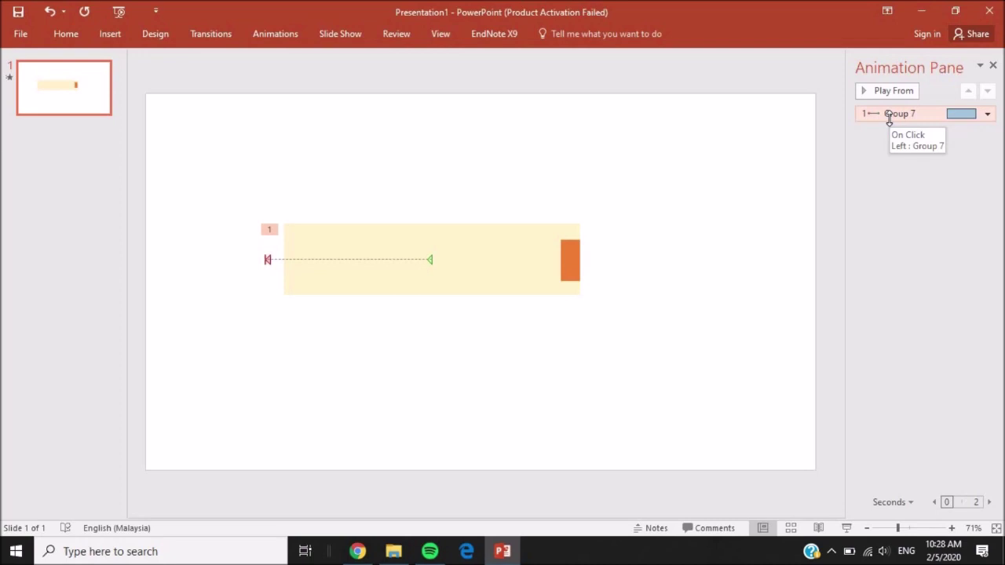
- Turn on Auto-reverse for the Group 7 motion animation
double_click(888, 116)
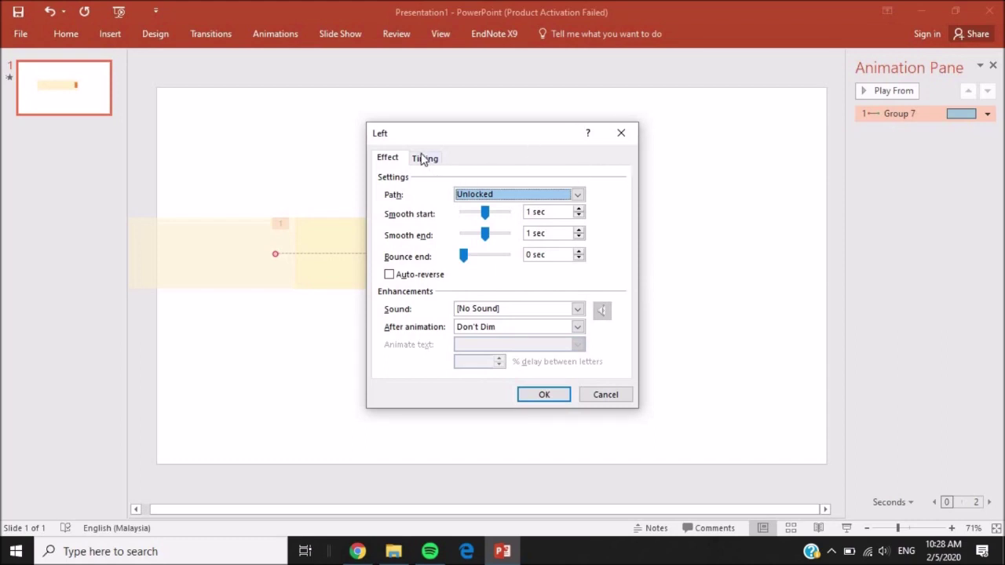
left_click(438, 276)
left_click(540, 395)
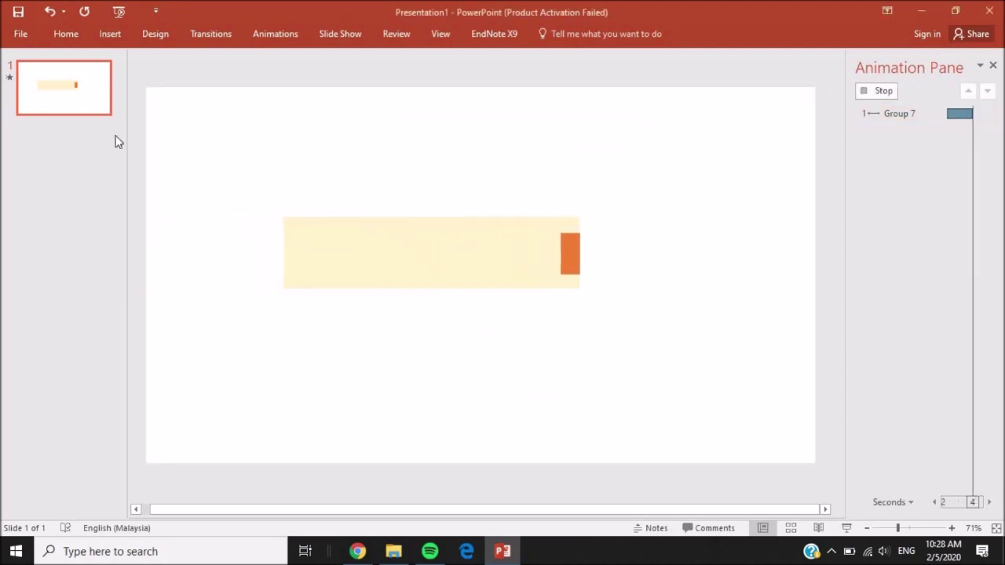
left_click(108, 34)
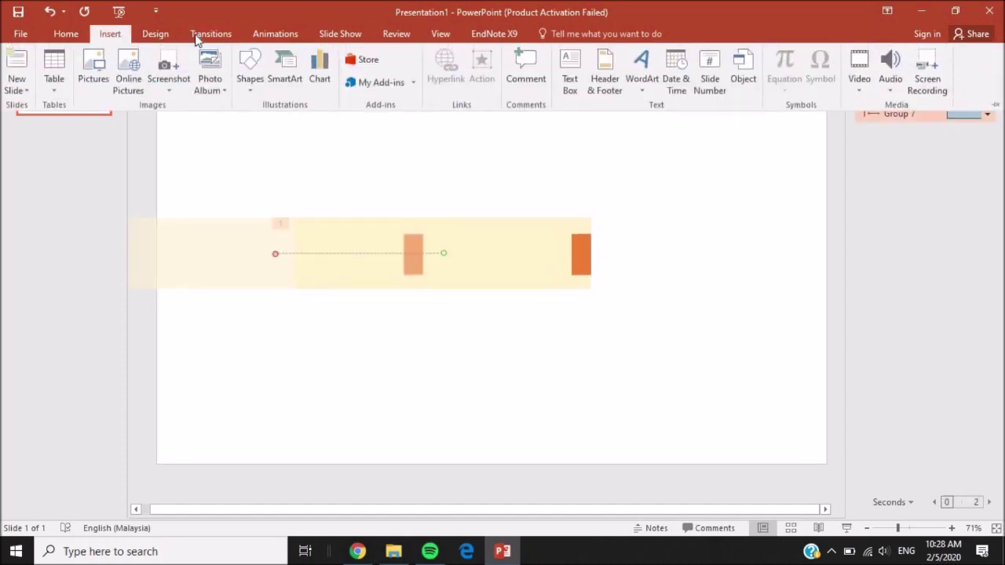
- Draw a tall, slightly narrowed pale-yellow rectangle over the bar's right end
left_click(246, 62)
left_click(355, 197)
left_click_drag(549, 204, 599, 309)
left_click_drag(554, 257, 557, 256)
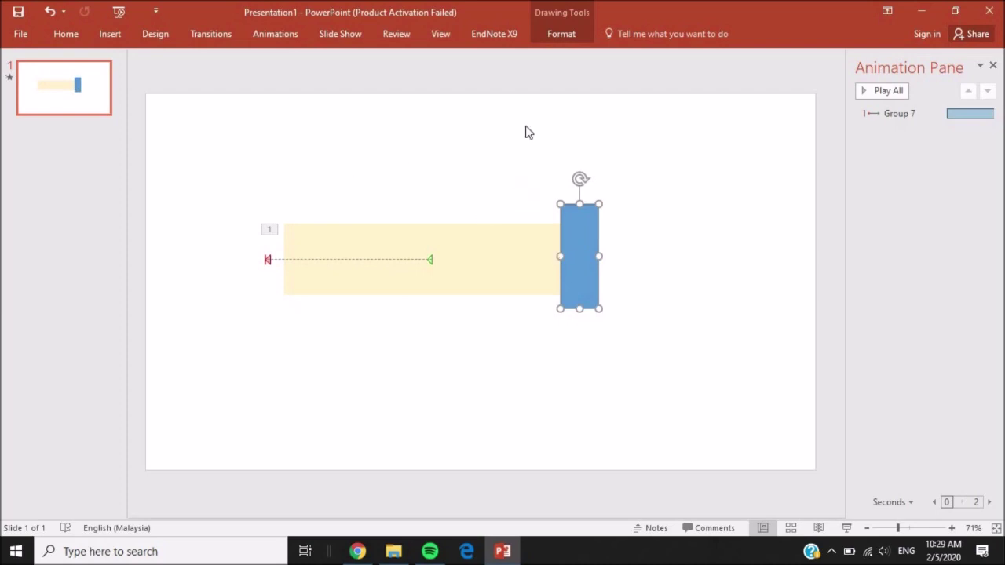
left_click(557, 34)
left_click(651, 71)
left_click(720, 223)
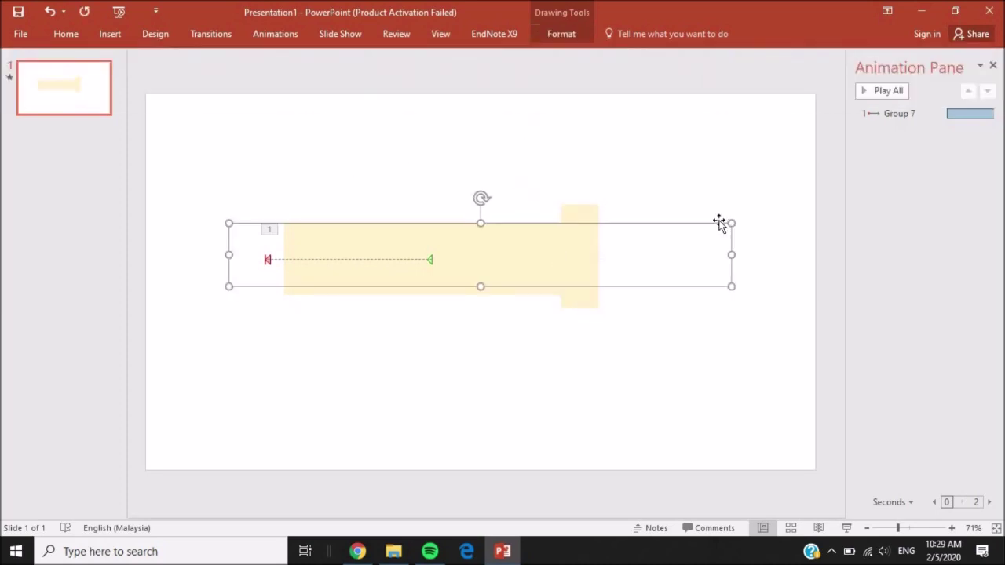
left_click(688, 159)
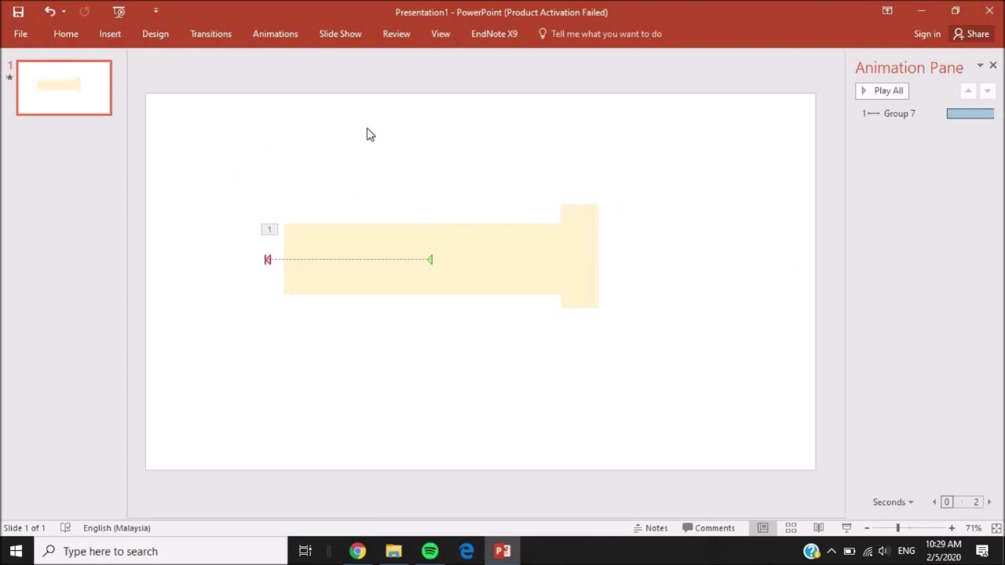
left_click(155, 34)
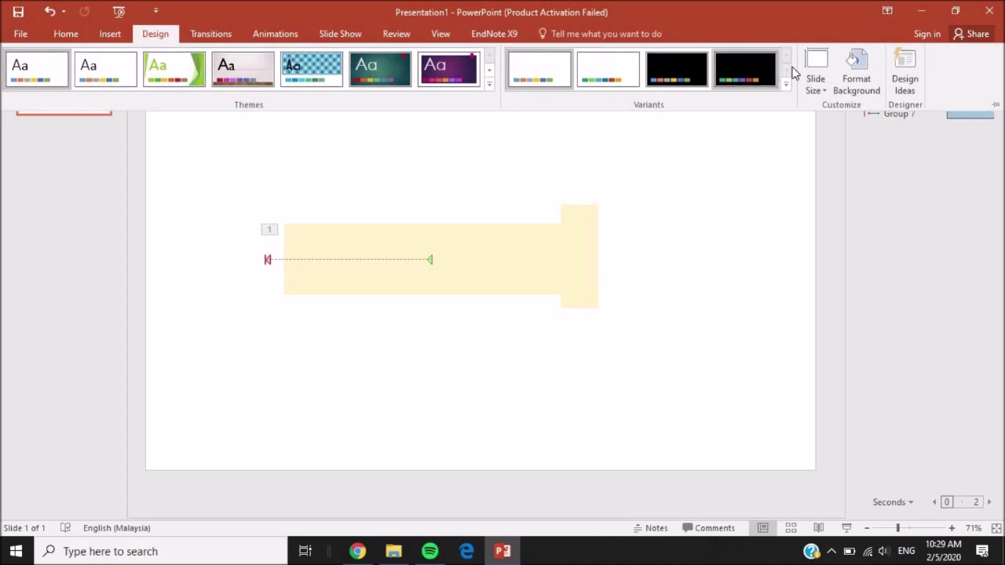
- Eyedrop the cream shape colour as the slide background and apply it to all slides
left_click(865, 93)
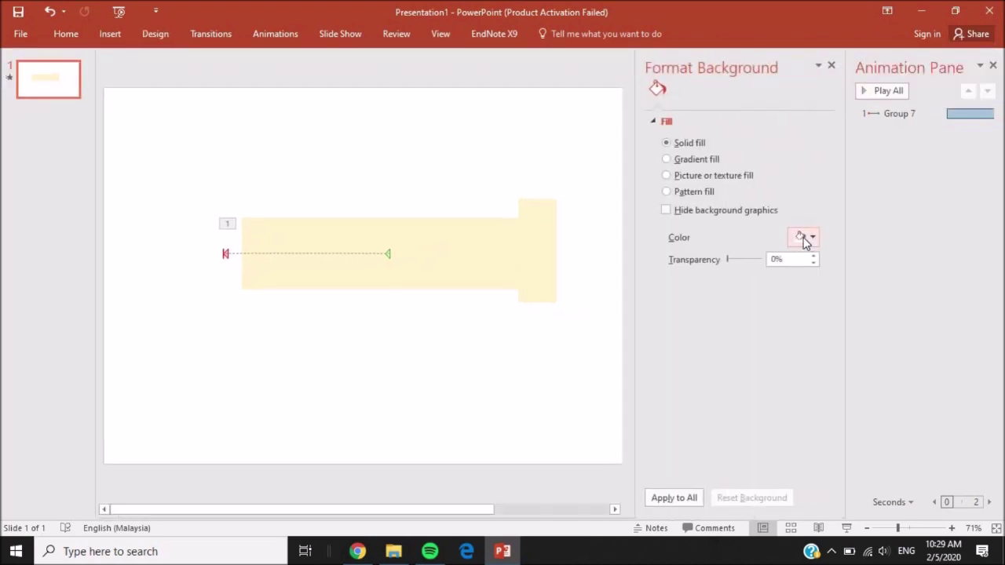
left_click(812, 239)
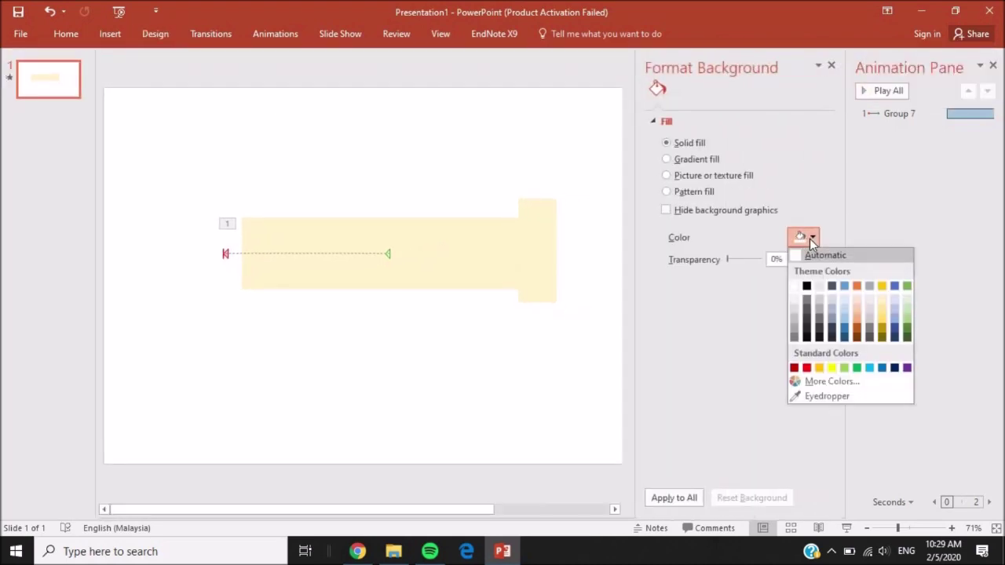
left_click(823, 396)
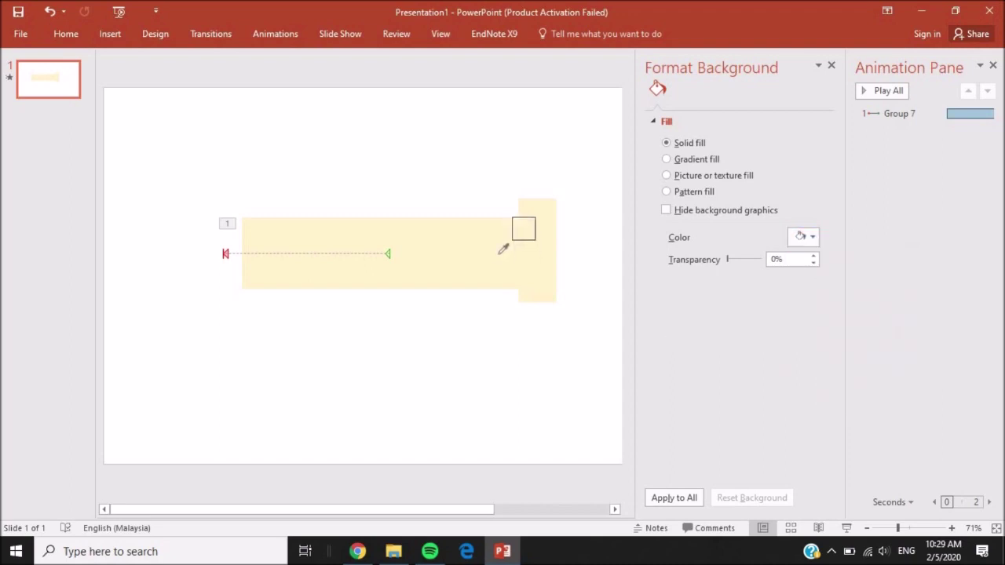
left_click(500, 253)
left_click(675, 499)
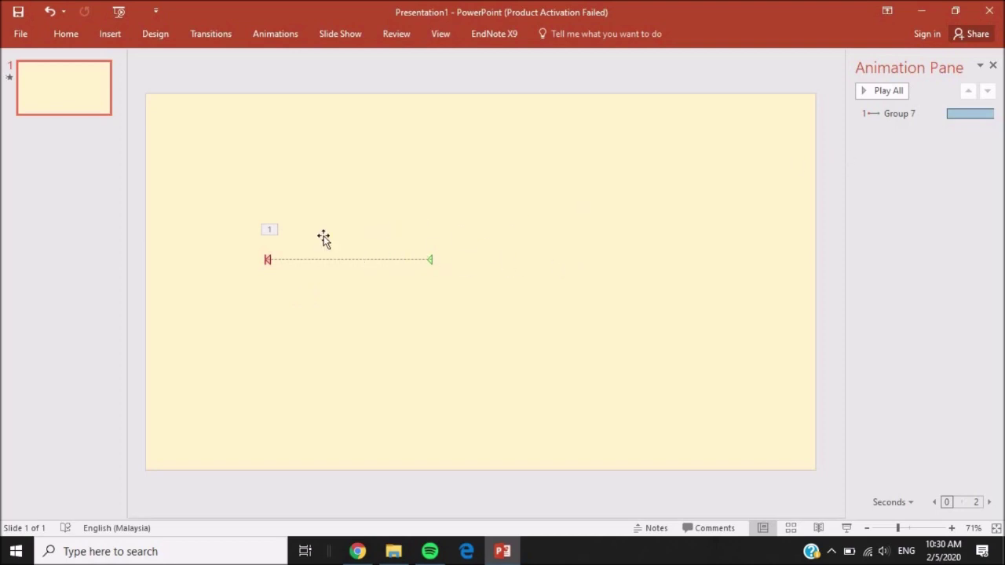
left_click(268, 262)
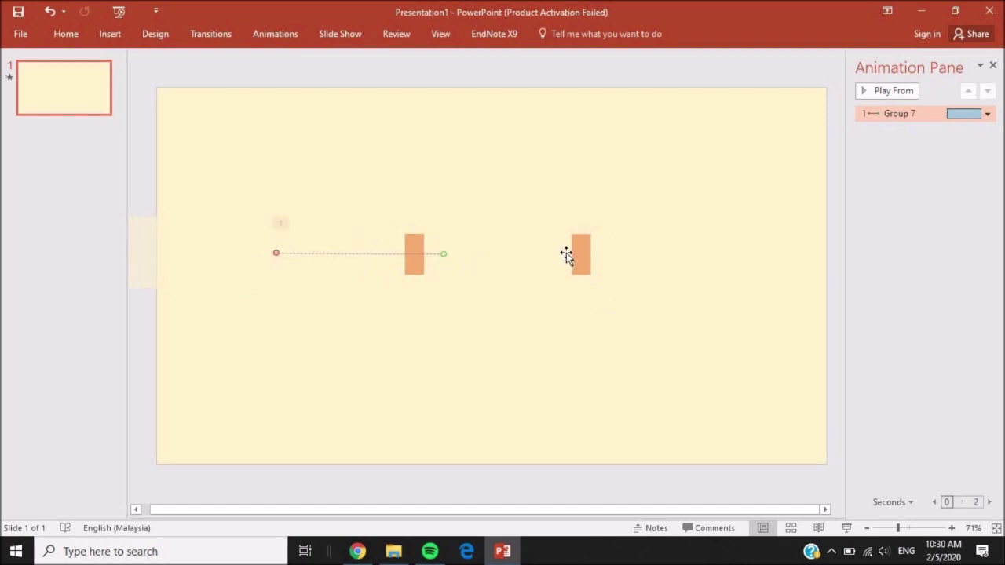
- Move the motion path's end point and preview the animation as a slide show
mouse_move(433, 258)
left_mouse_down()
mouse_move(466, 252)
mouse_move(446, 251)
left_mouse_up()
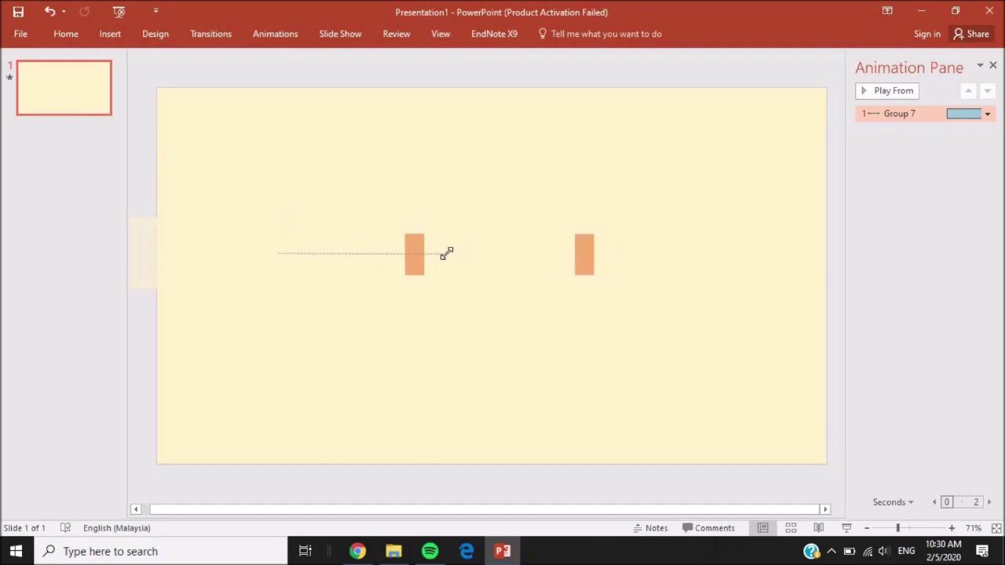
left_click(759, 294)
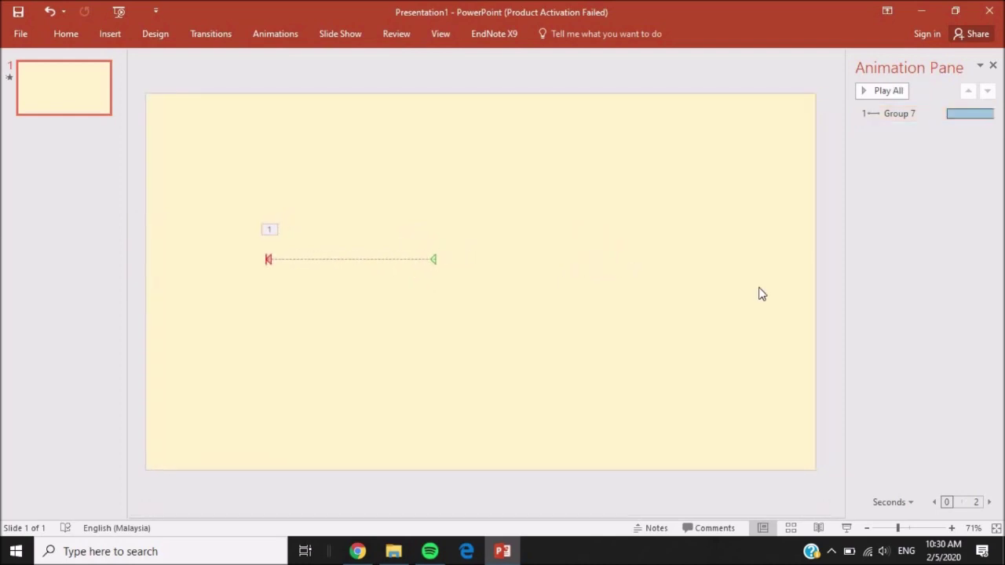
left_click(849, 528)
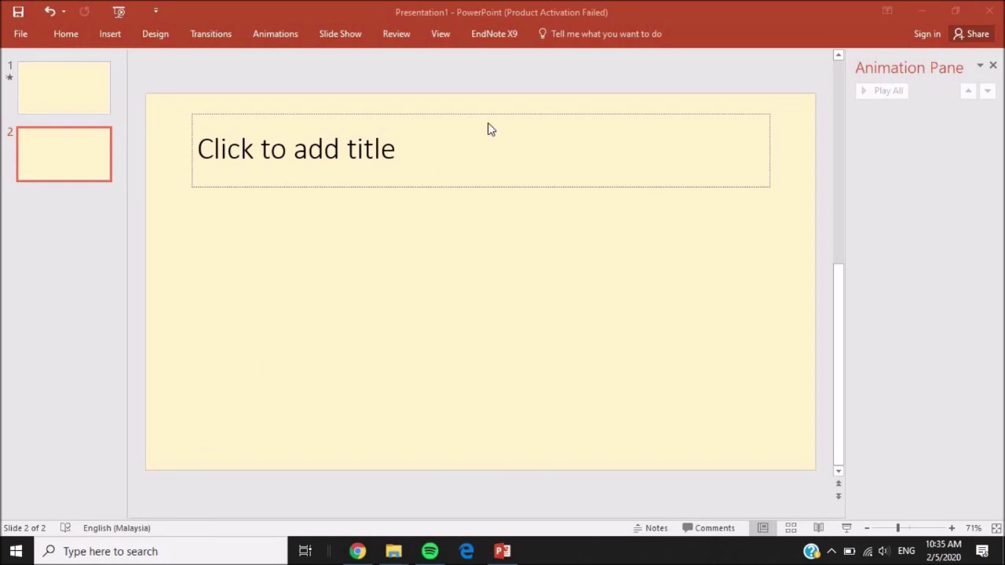
- Type 'Hello' as the slide 2 title
left_click(399, 146)
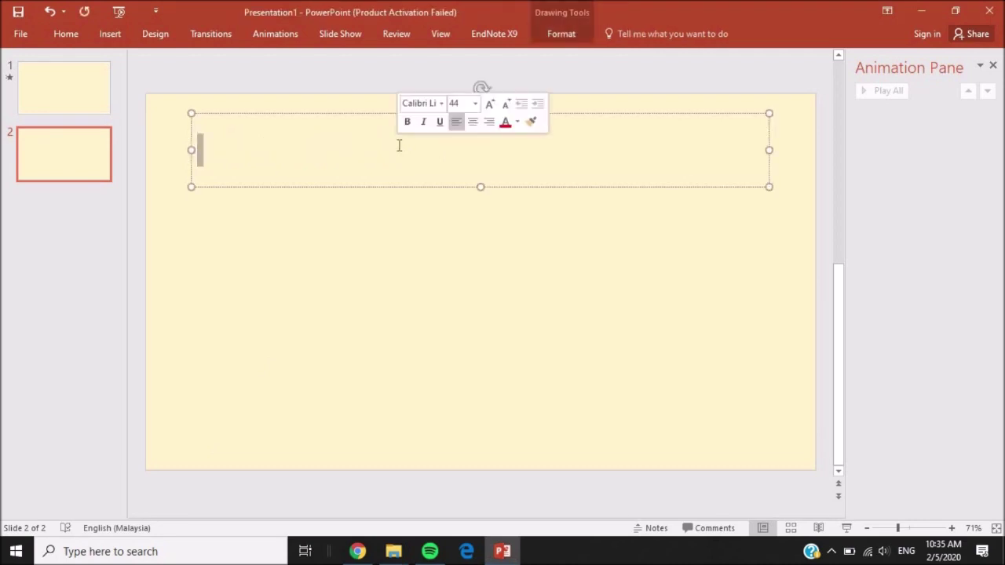
type("Hellow")
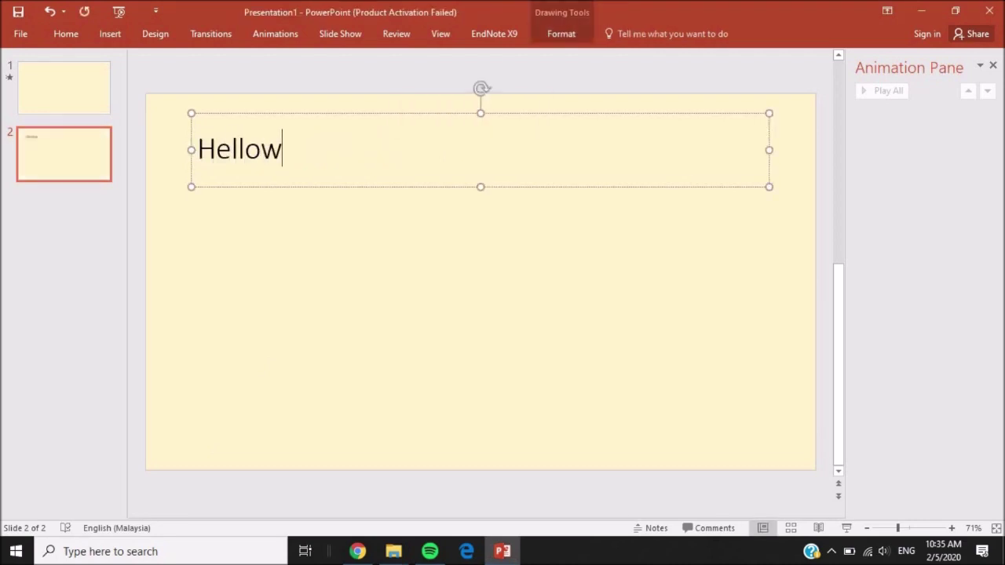
key("BackSpace")
left_click(318, 208)
left_click(238, 149)
- Give the Hello title a Fly In entrance from the left
left_click(278, 29)
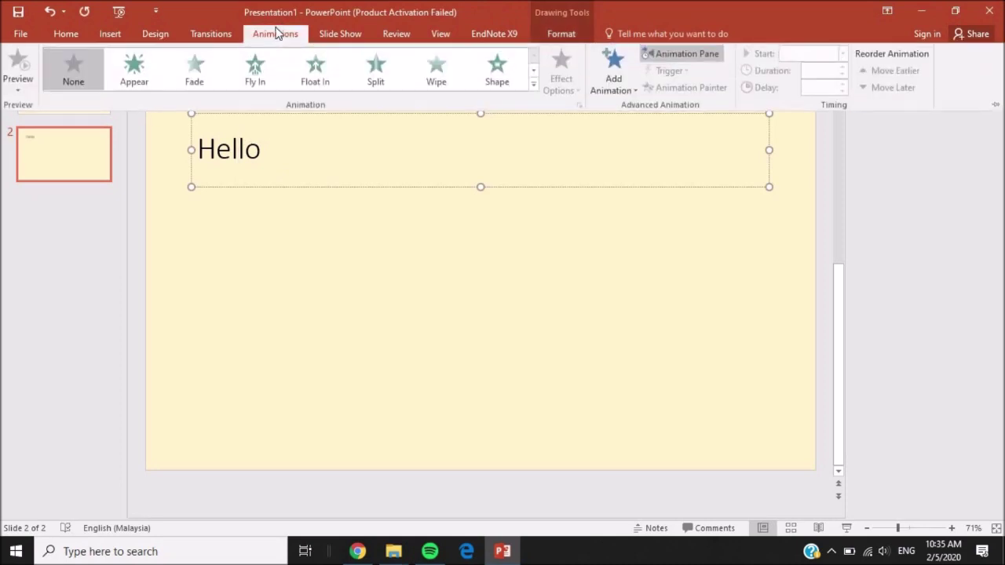
left_click(326, 68)
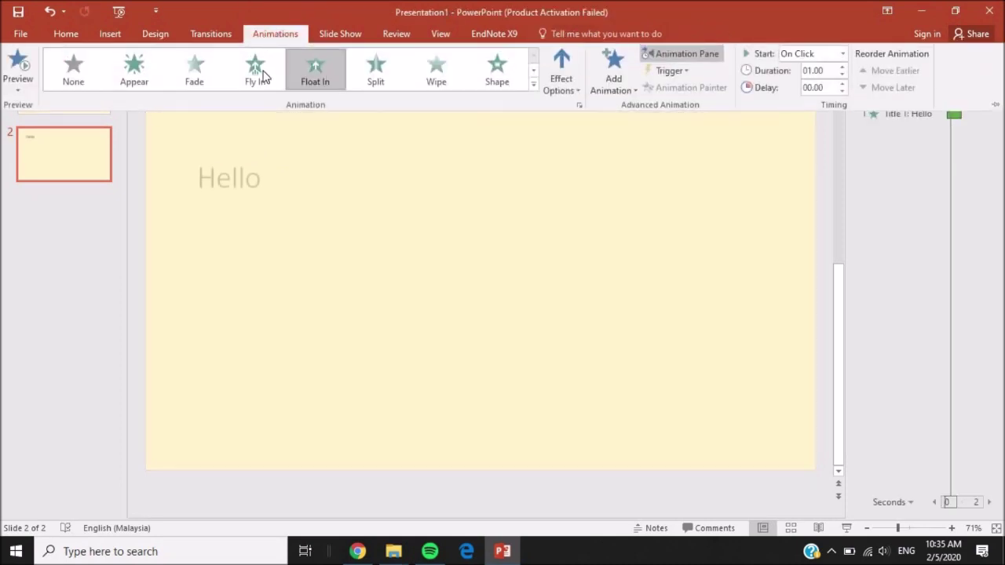
left_click(262, 70)
left_click(264, 73)
left_click(264, 73)
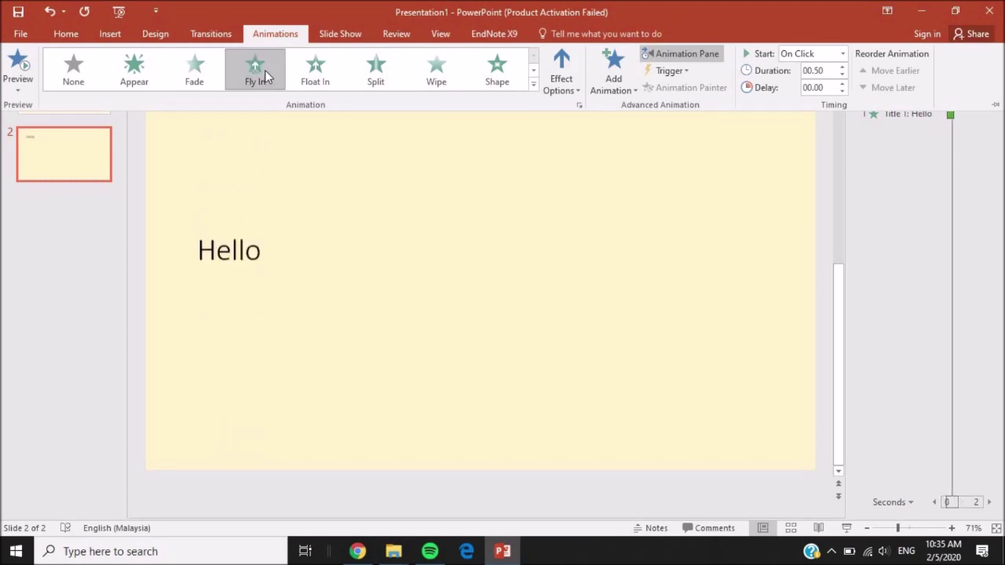
left_click(265, 70)
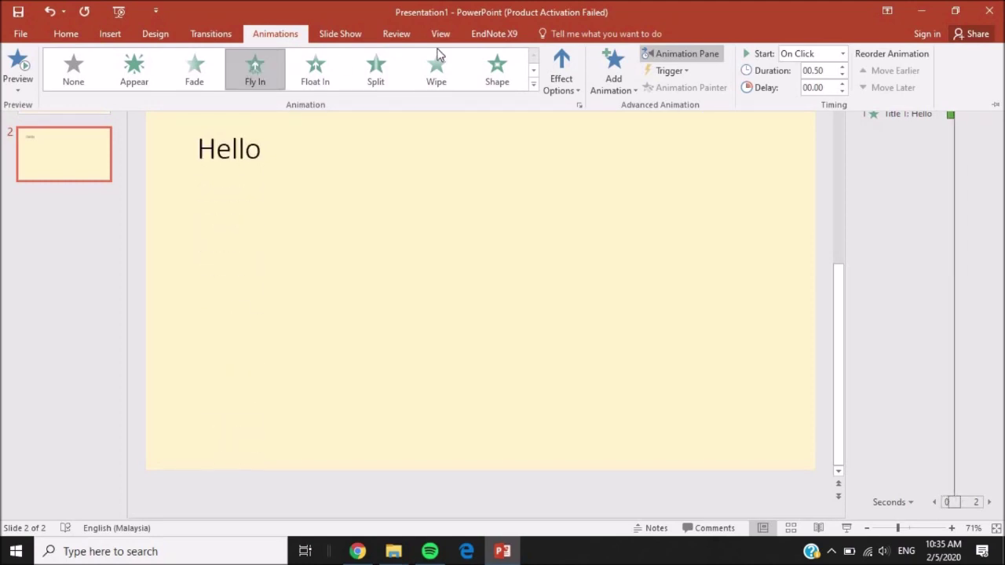
left_click(559, 84)
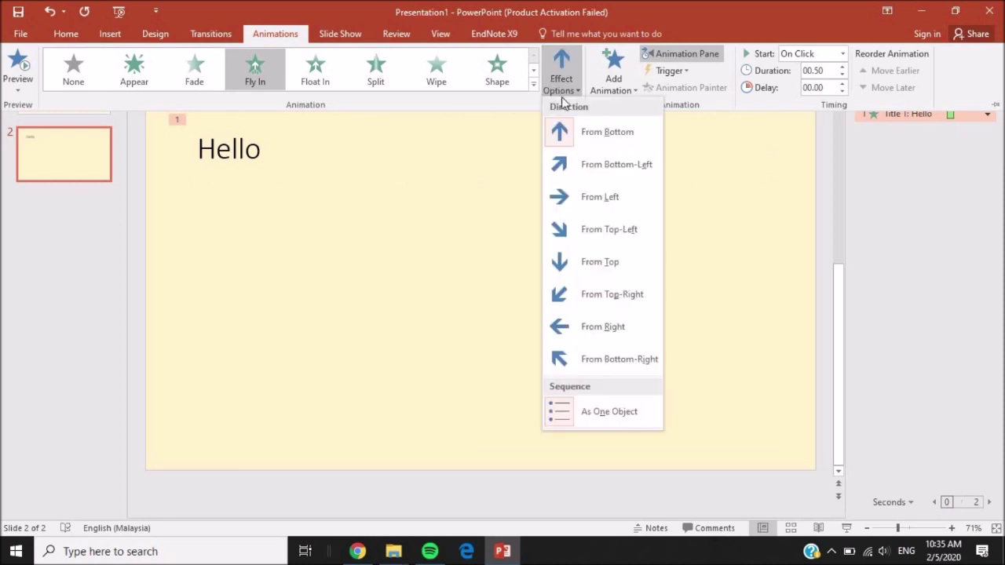
left_click(615, 197)
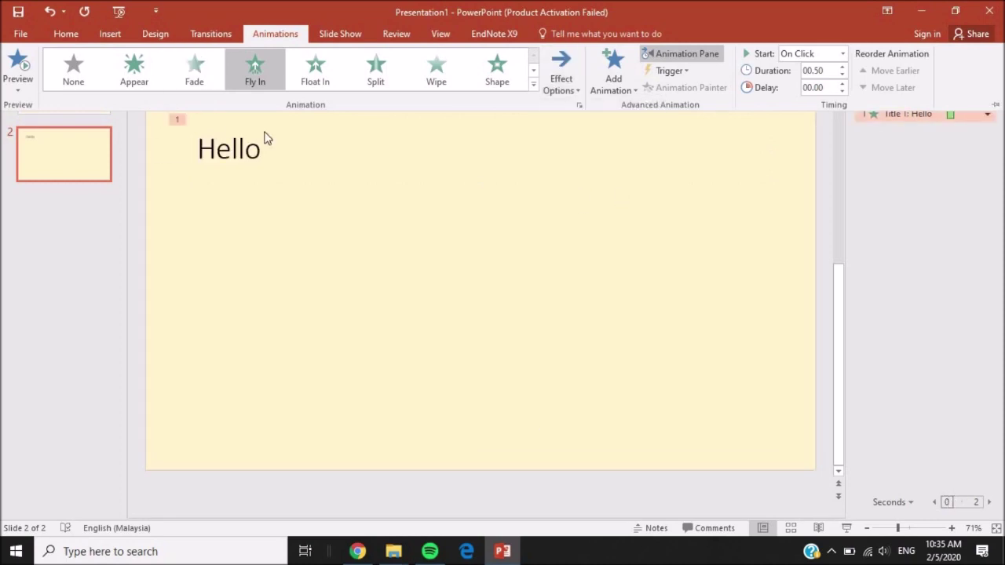
- Draw a no-fill rectangle at the slide's top-left and play all animations
scroll(258, 89, "up", 3)
left_click(261, 88)
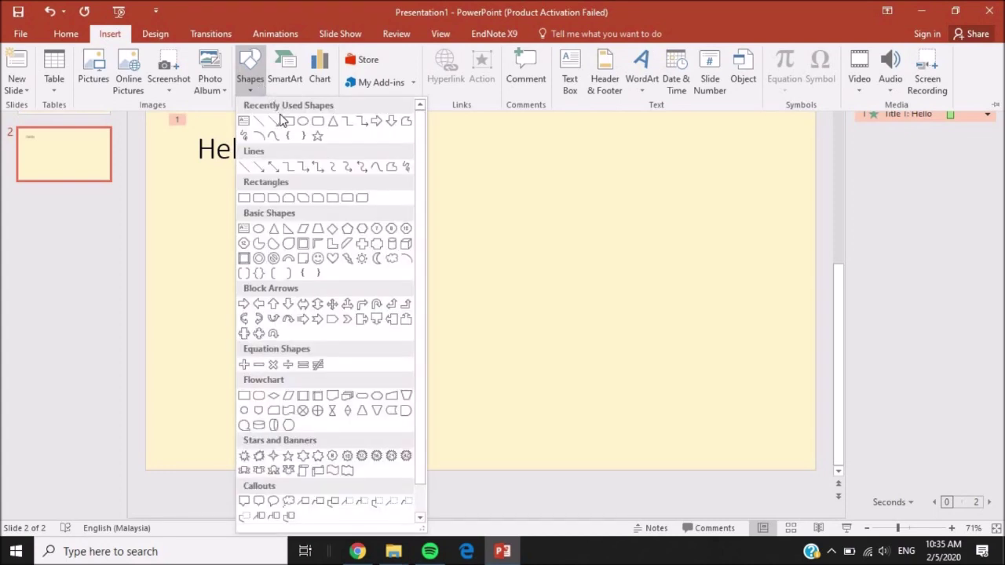
left_click(281, 119)
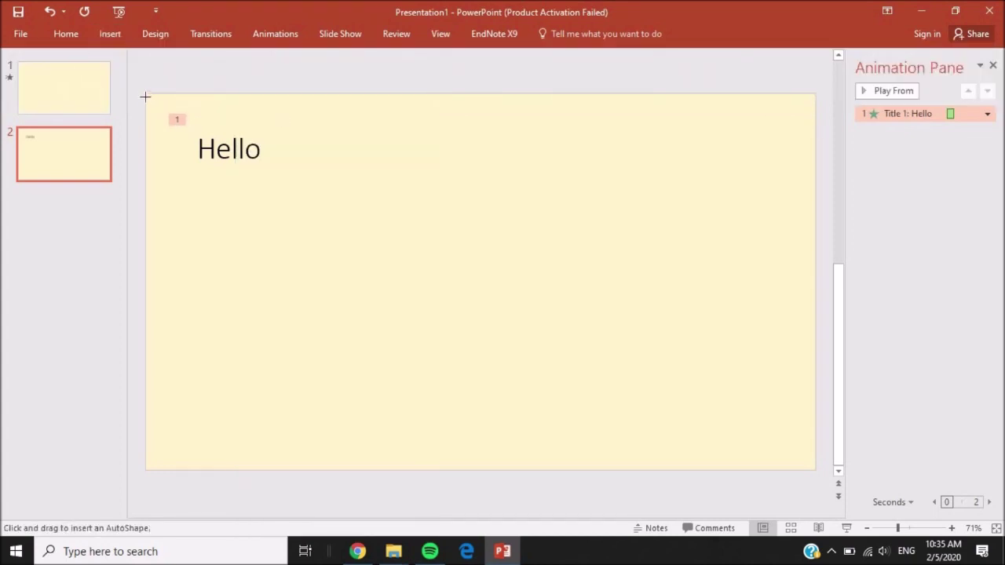
left_click_drag(175, 138, 198, 188)
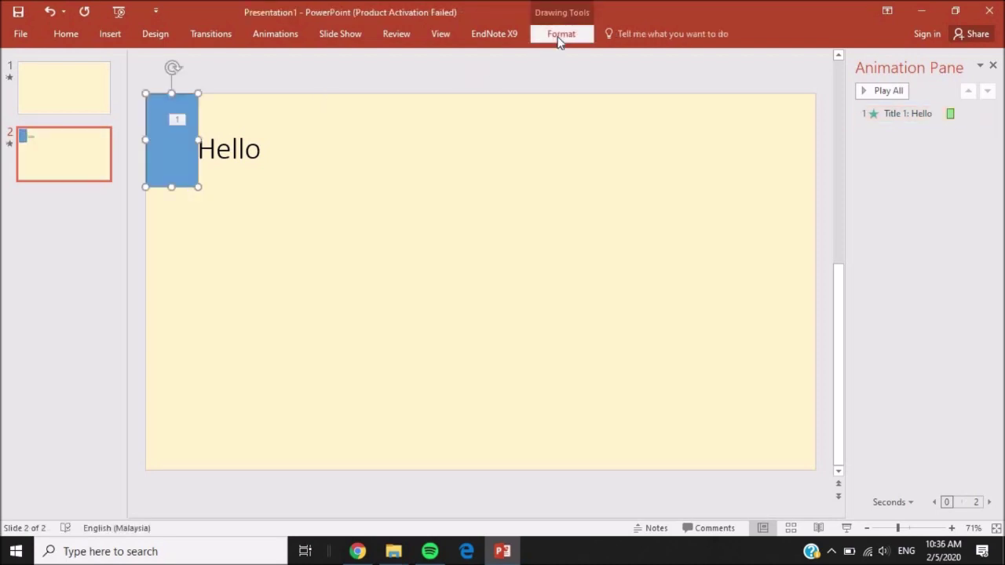
left_click(560, 36)
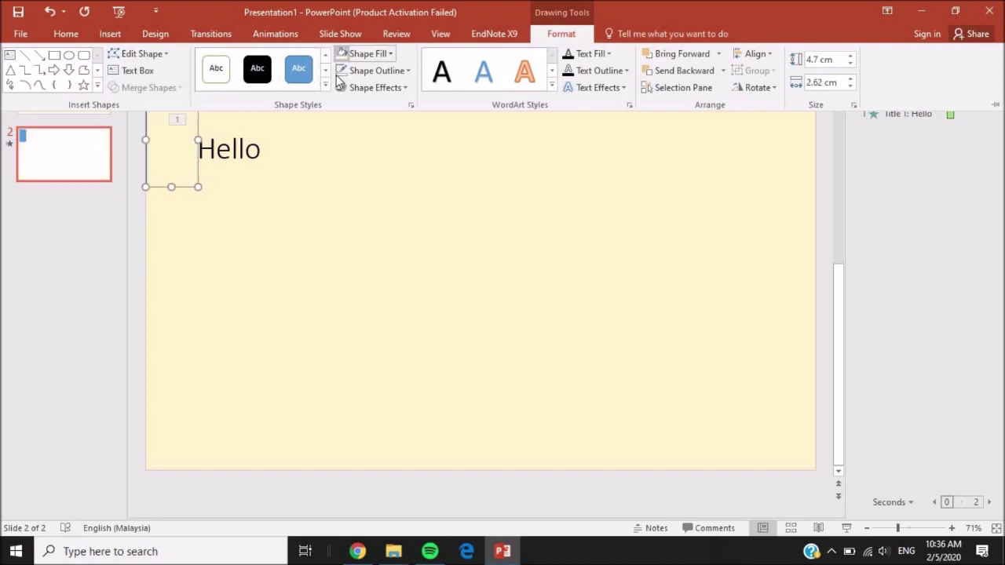
left_click(636, 196)
left_click(749, 79)
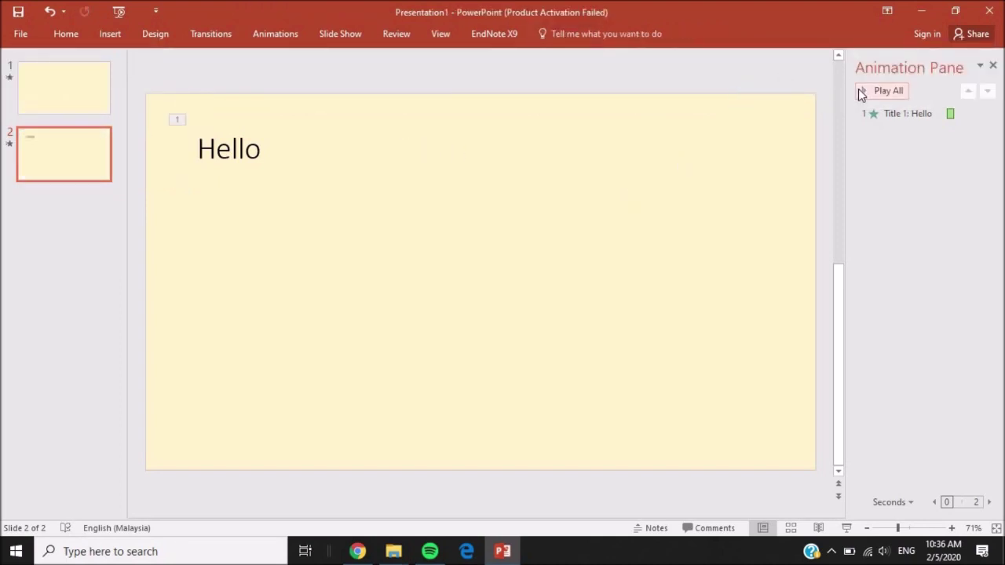
left_click(860, 91)
left_click(188, 151)
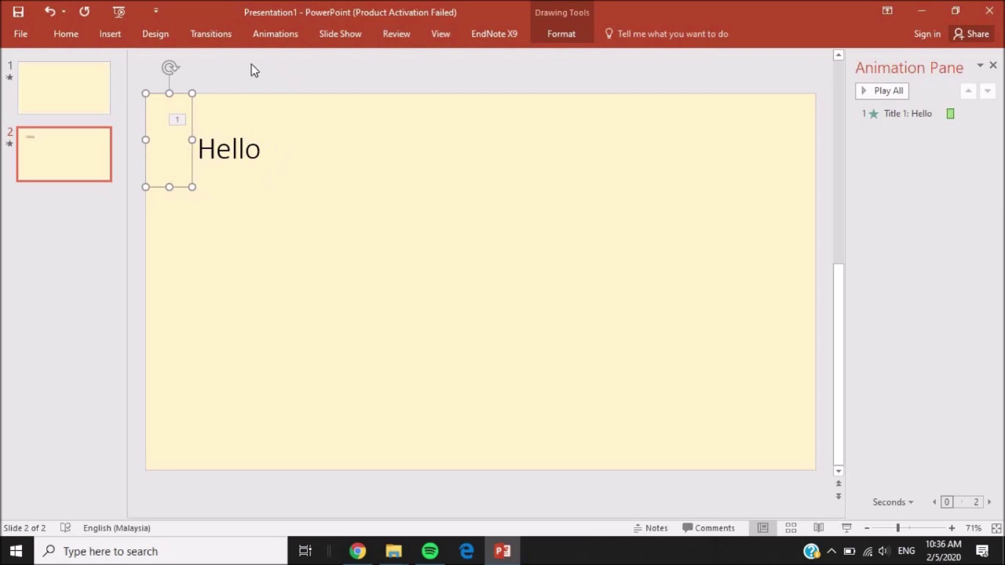
- Widen the invisible box into a thin strip along the top edge
left_click(275, 34)
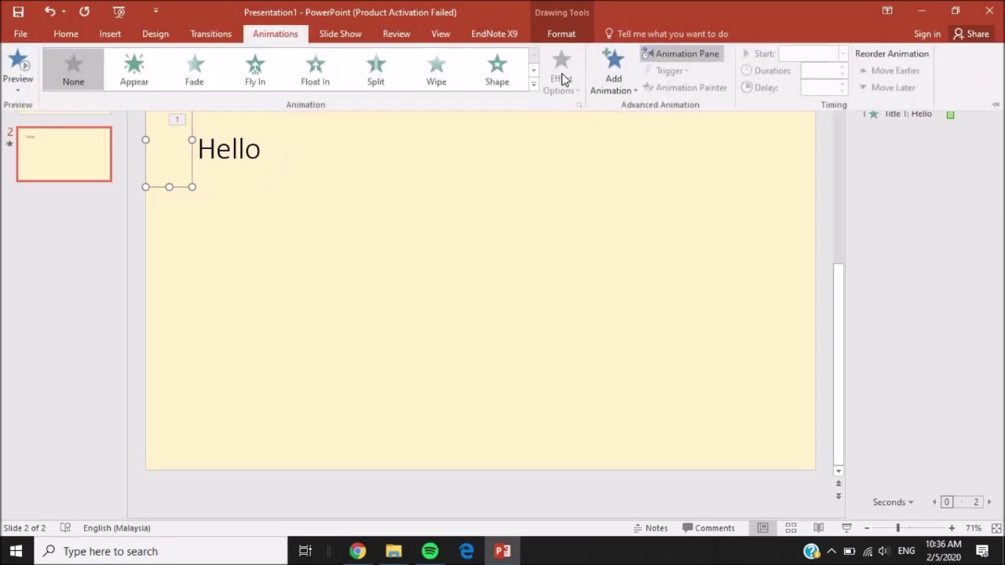
left_click(168, 147)
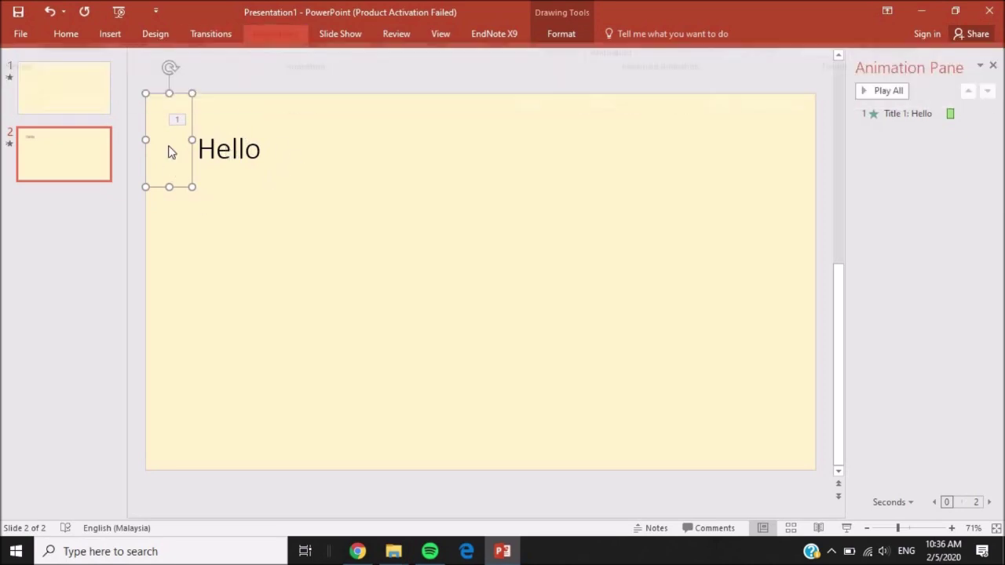
left_click_drag(187, 140, 352, 135)
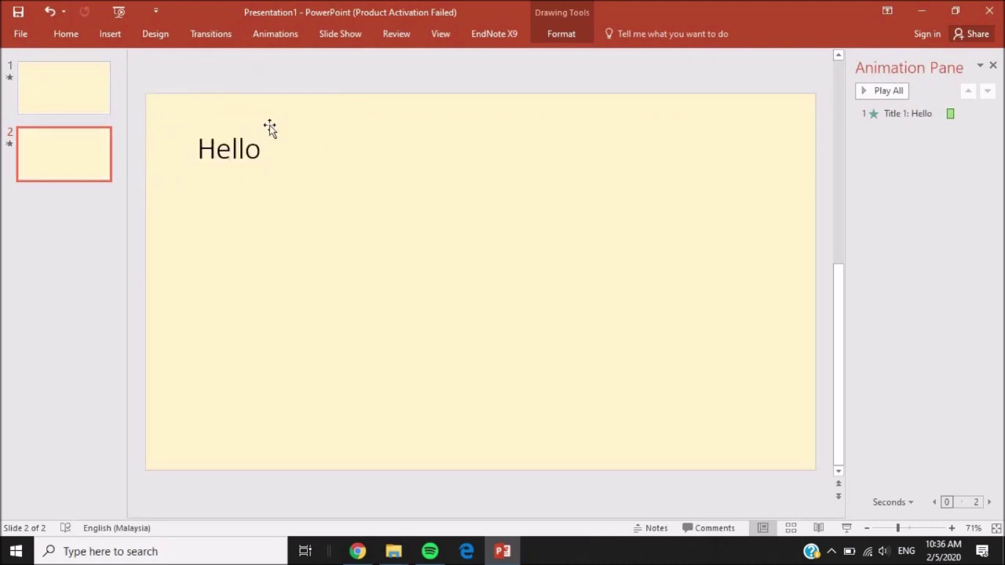
- Keep Hello's Fly In direction From Left and preview all the slide's animations
left_click(297, 38)
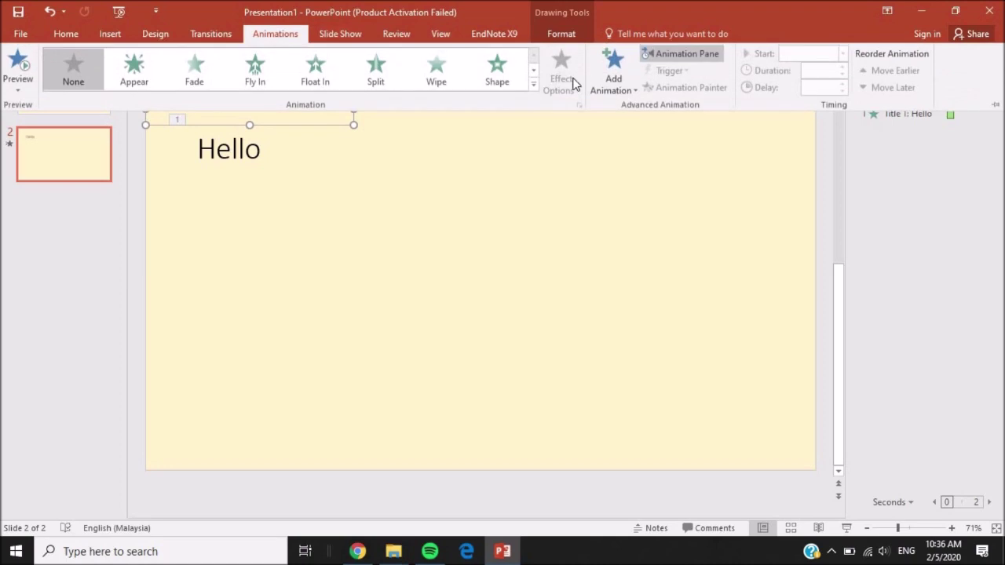
left_click(248, 151)
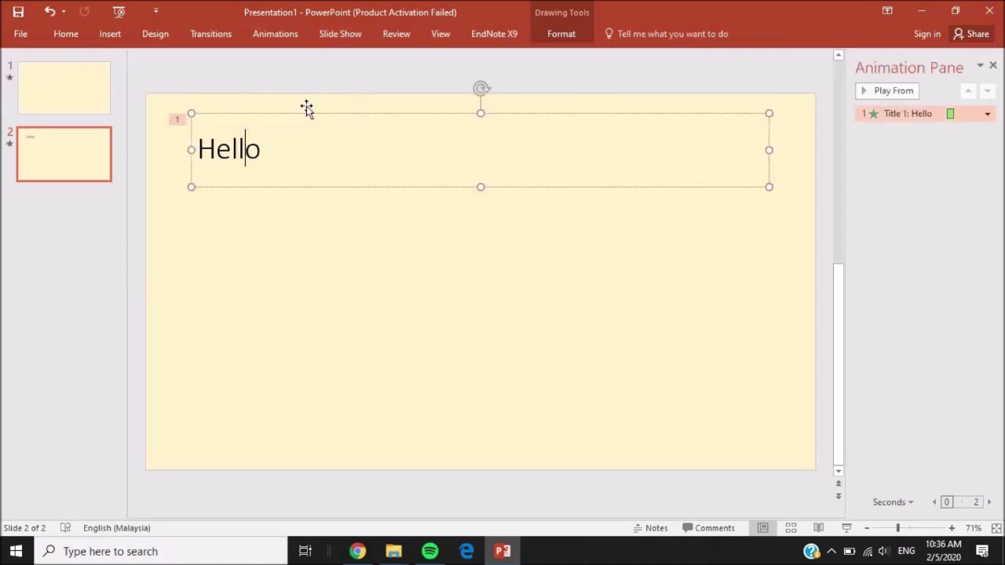
left_click(275, 34)
left_click(560, 78)
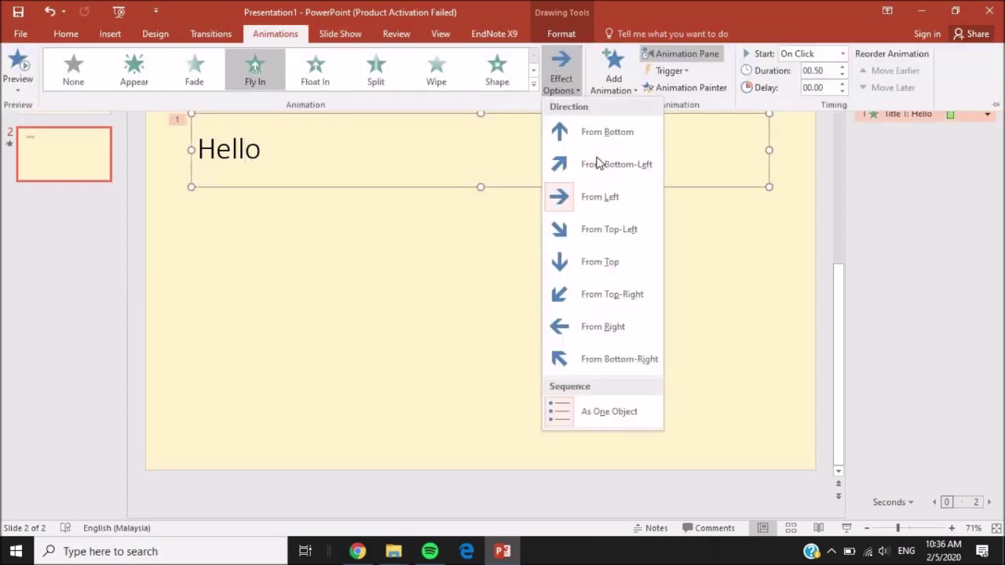
left_click(605, 229)
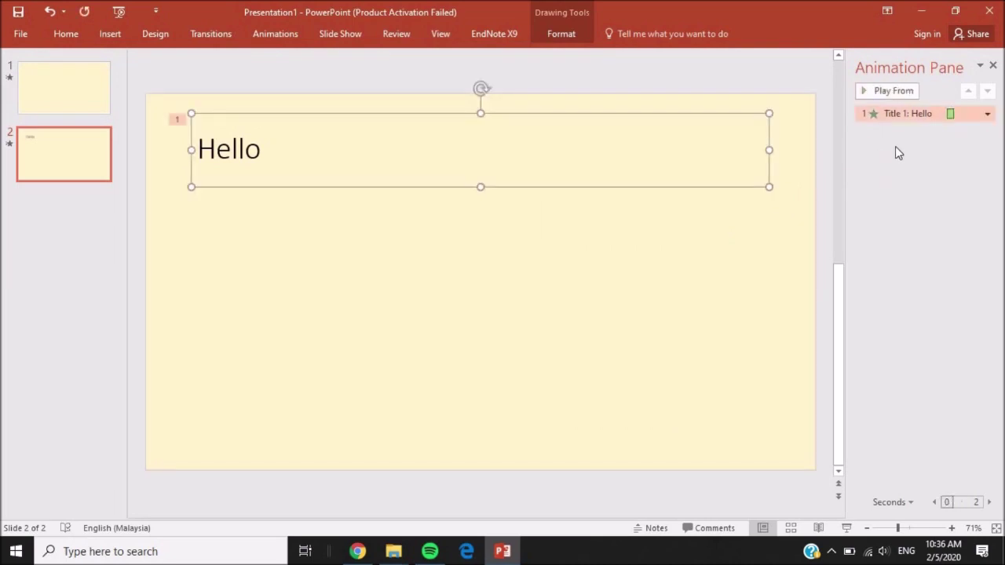
left_click(895, 152)
left_click(881, 99)
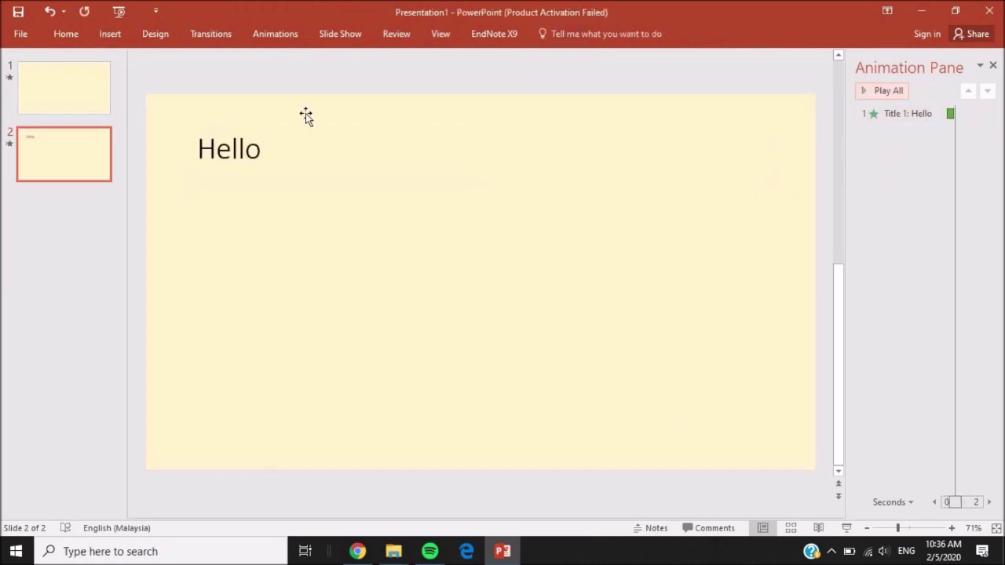
left_click(279, 117)
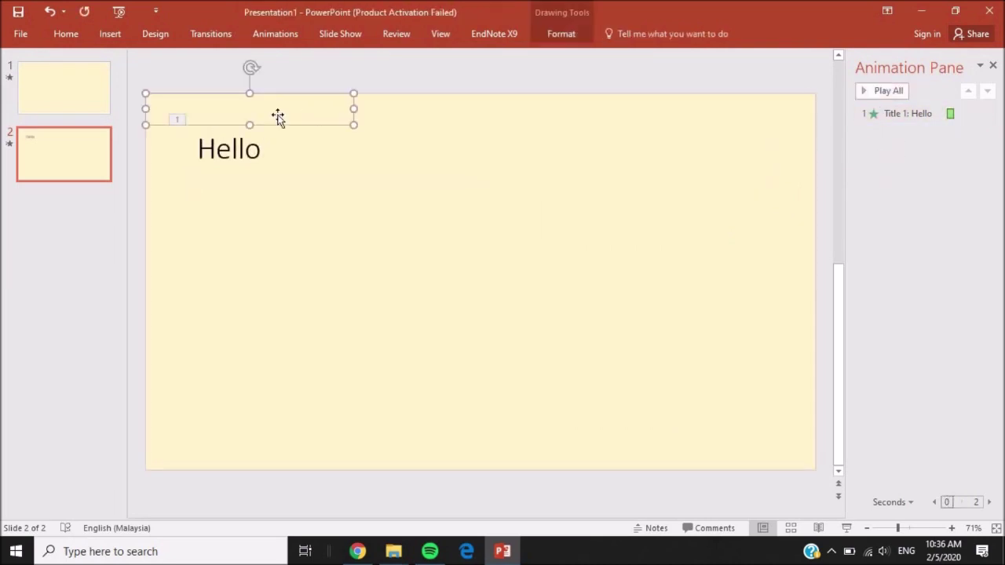
left_click(514, 86)
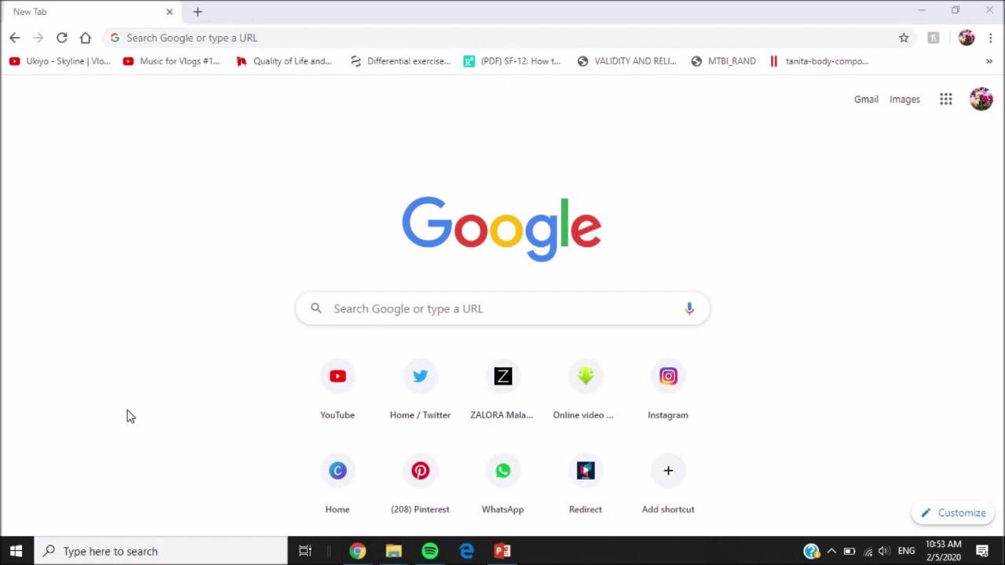
- Search Google for 'dancing gif' and switch to Images results
left_click(308, 44)
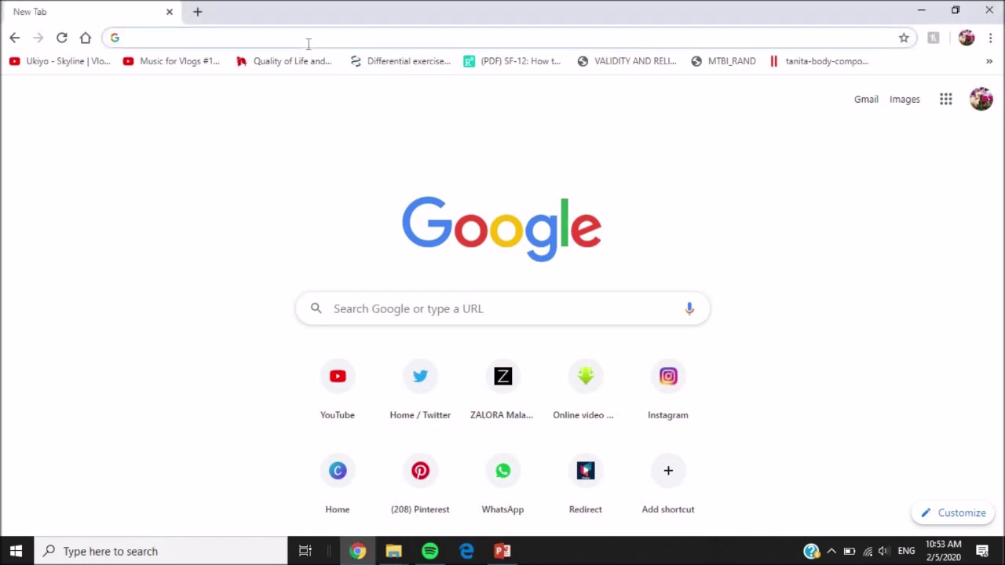
type("dancin")
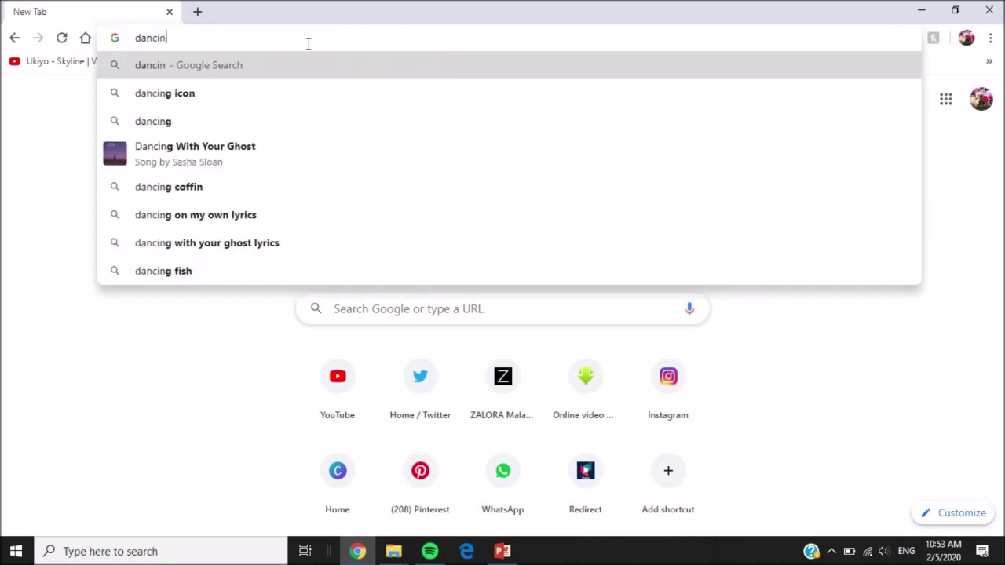
type("g gif")
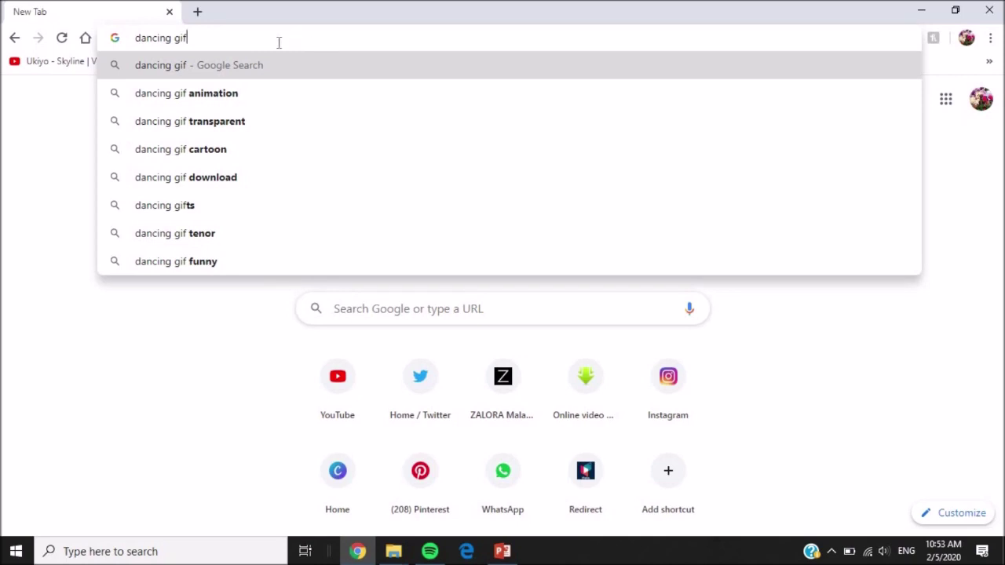
key("Return")
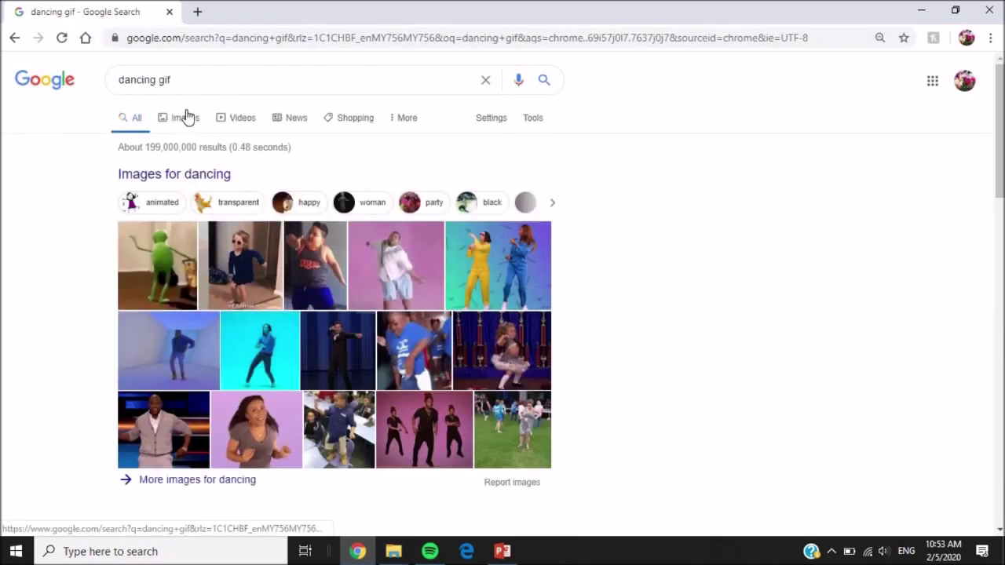
left_click(186, 116)
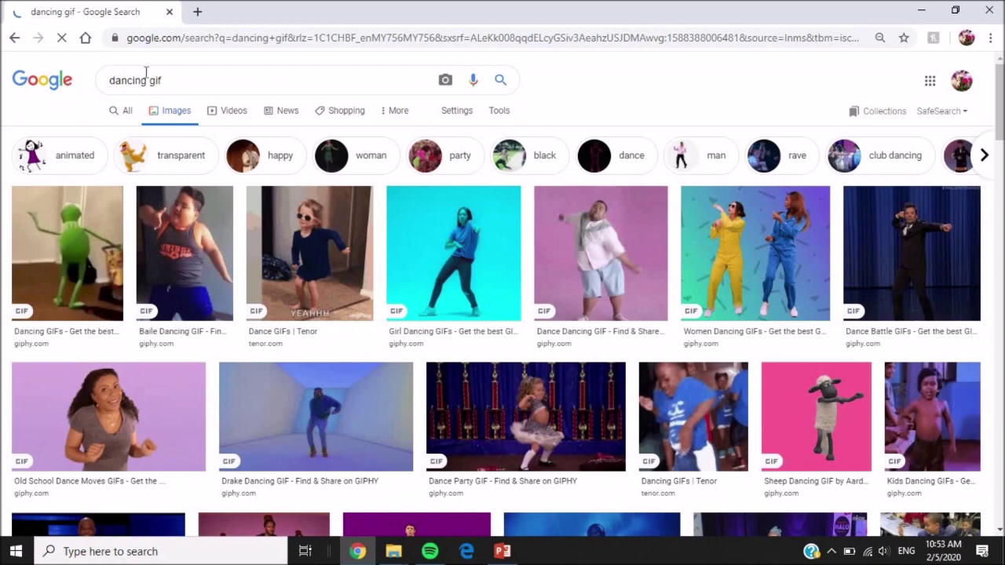
- Refine the image search to 'dancing illustration gif'
left_click(146, 82)
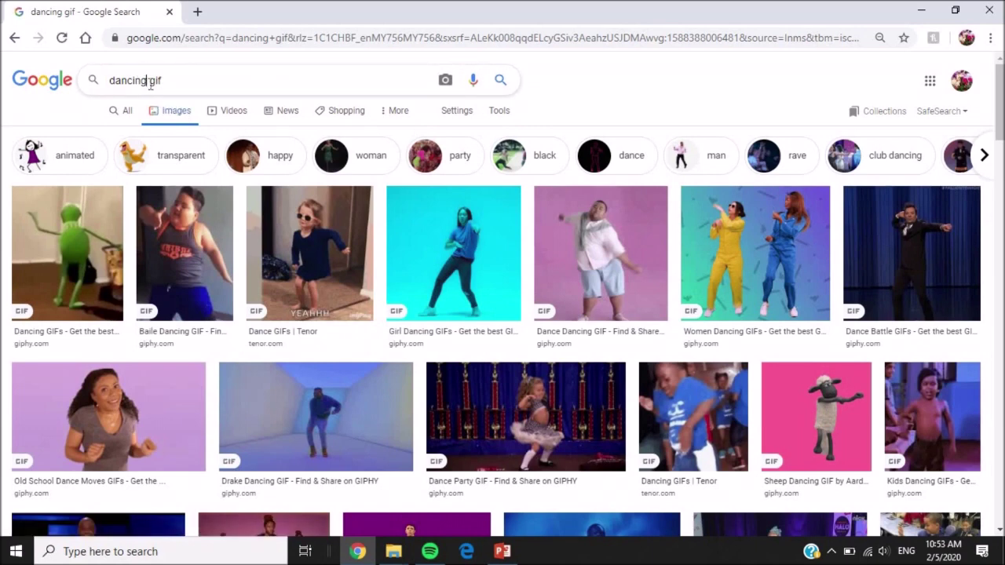
type("illusta")
key("BackSpace")
key("Down")
key("Return")
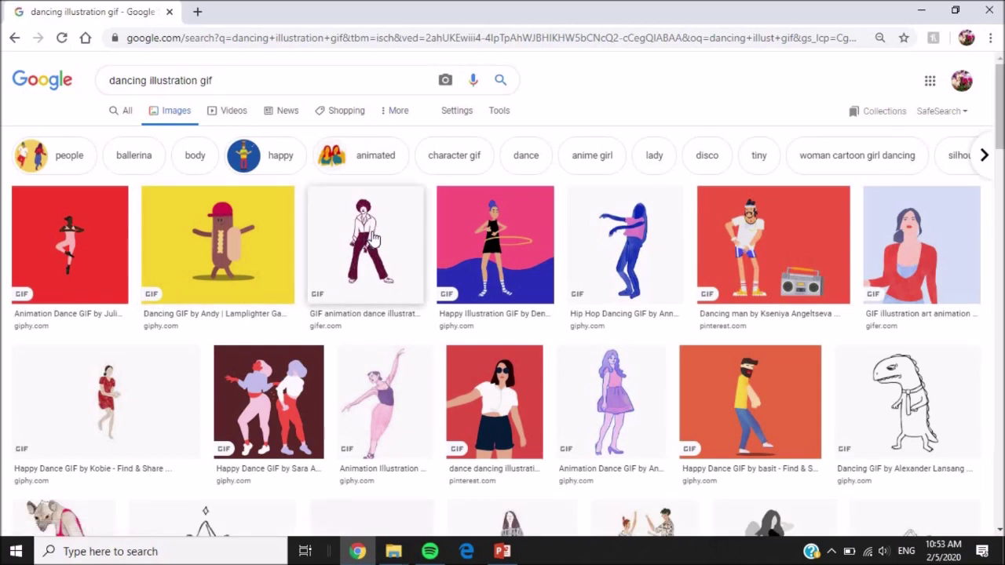
- Preview the afro-haired dancer and Kobie's Happy Dance GIFs in the image results
left_click(374, 239)
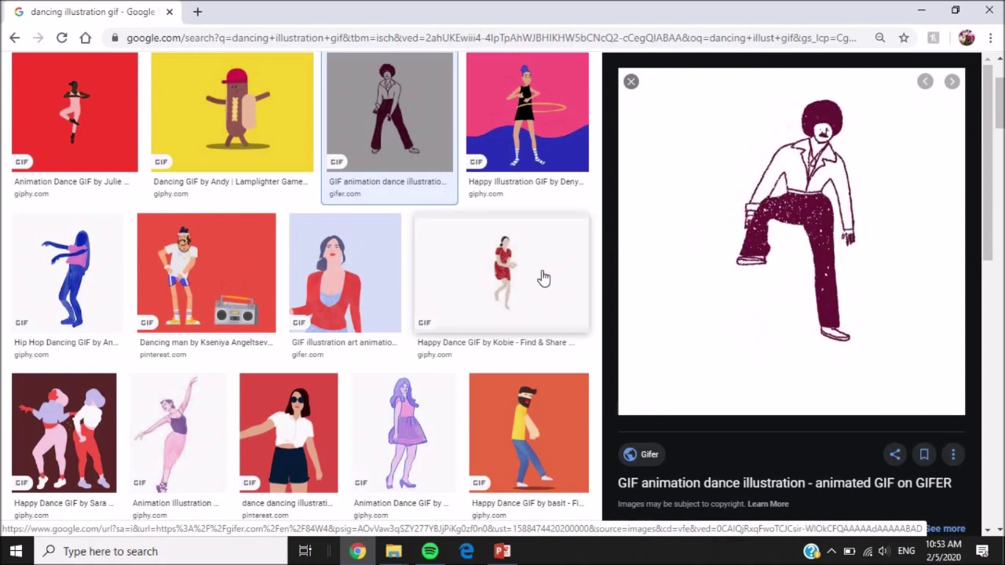
left_click(542, 278)
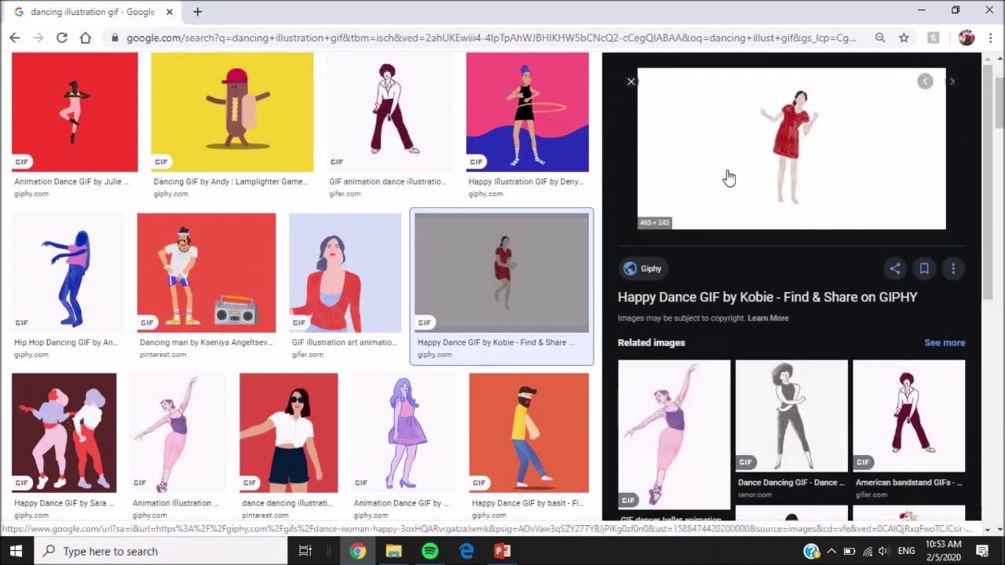
left_click(631, 85)
scroll(699, 86, "up", 2)
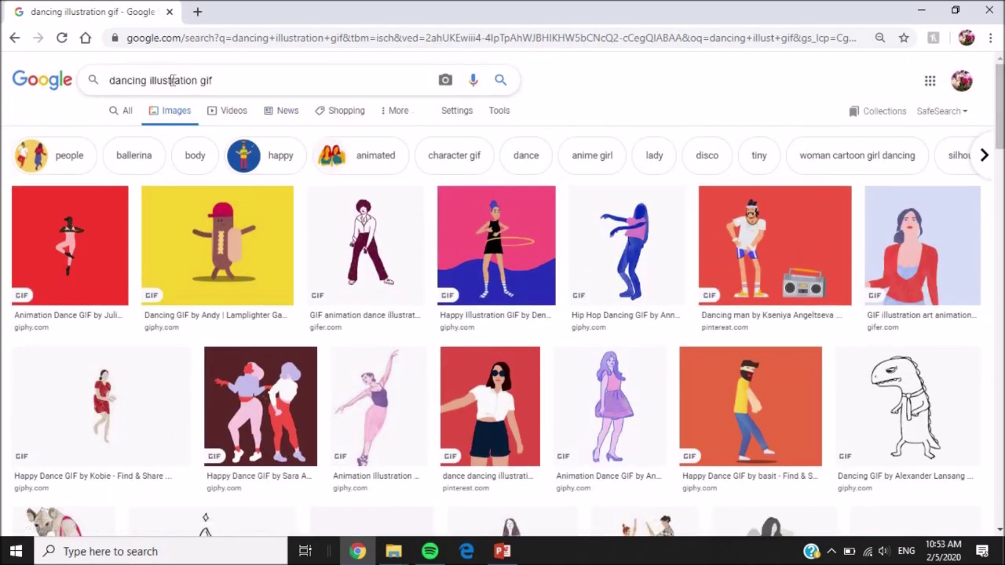
- Search 'dancing retro illustration gif' and preview the music-and-dance and Paint Gif dancing pair results
left_click(171, 80)
type("retro")
key("Return")
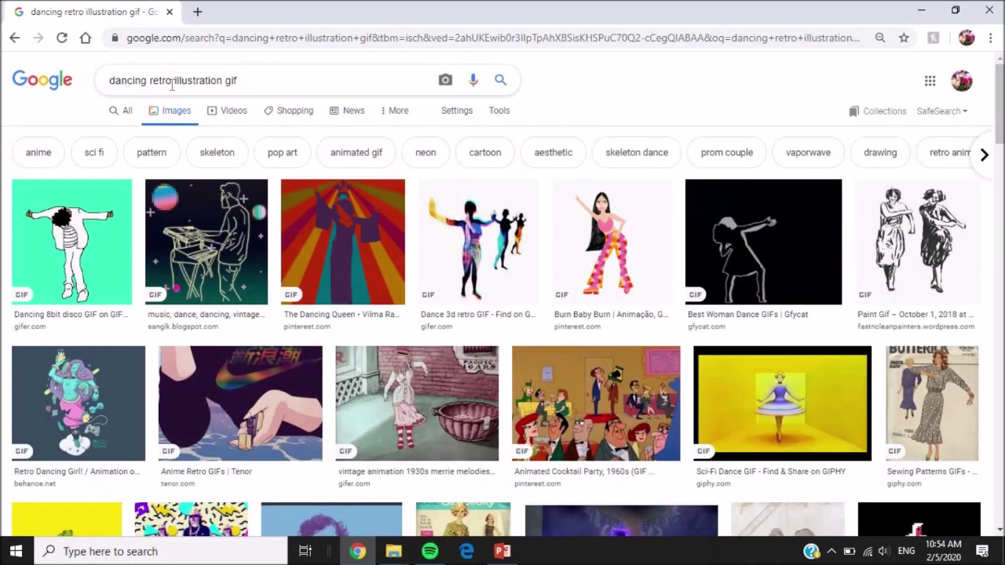
left_click(231, 245)
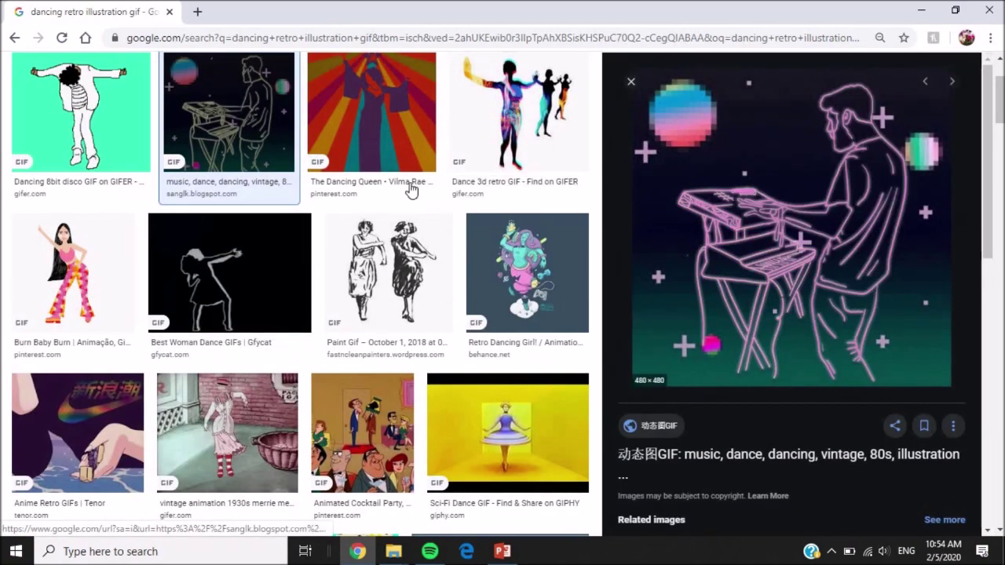
left_click(389, 271)
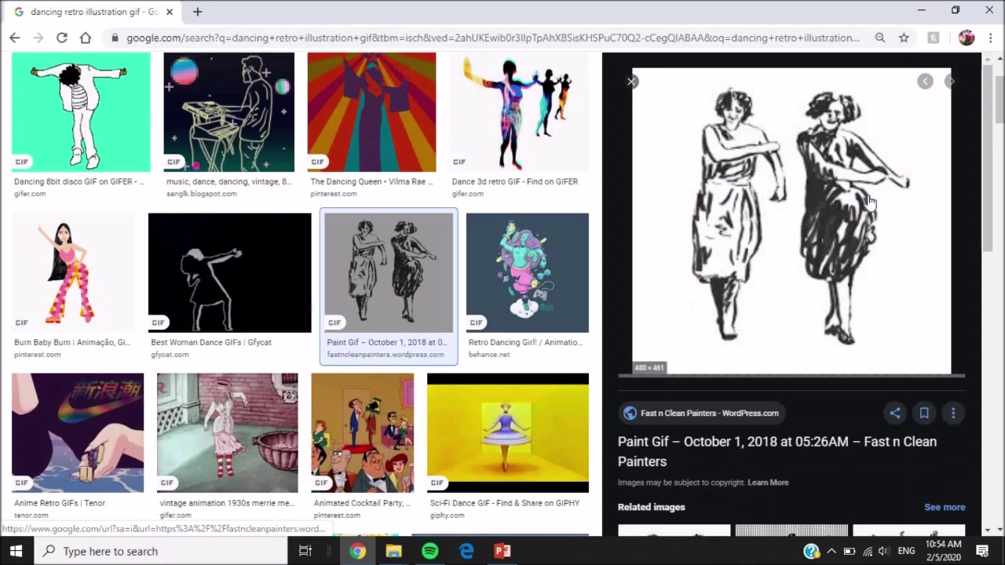
left_click(631, 82)
- Browse the retro results and reopen the neon music-and-dance GIF preview
scroll(864, 181, "down", 3)
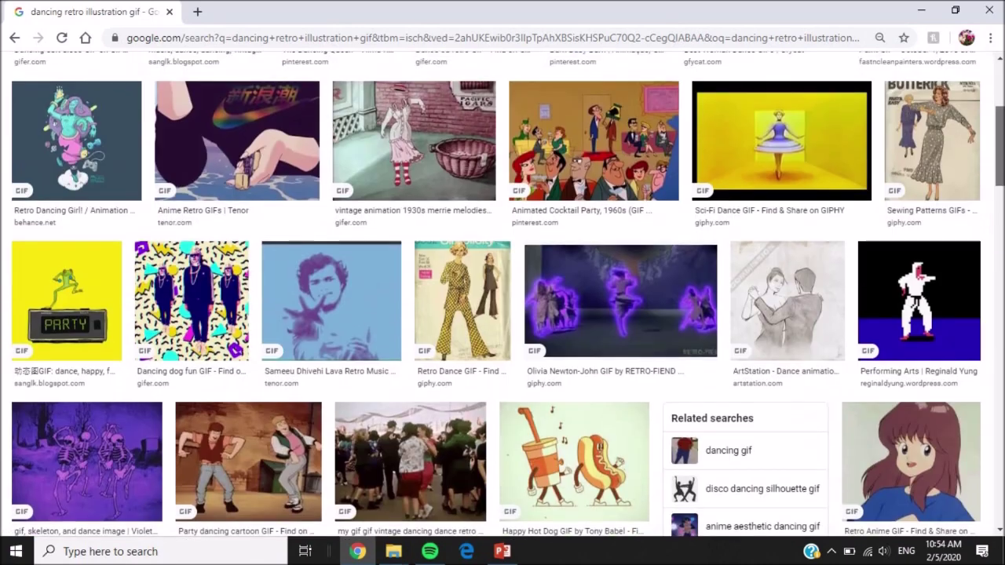
scroll(502, 293, "down", 3)
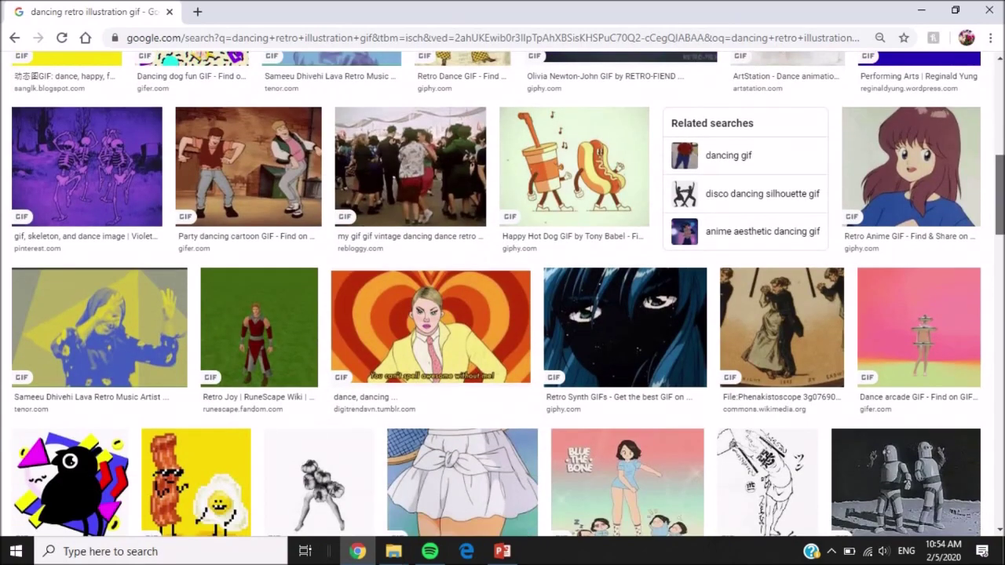
scroll(503, 294, "down", 4)
scroll(502, 293, "up", 15)
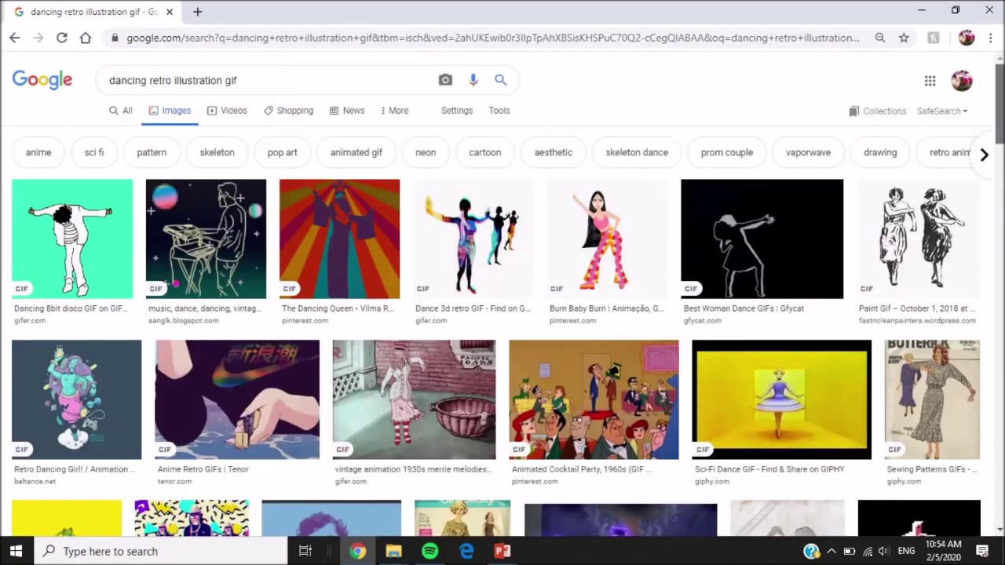
scroll(503, 293, "down", 2)
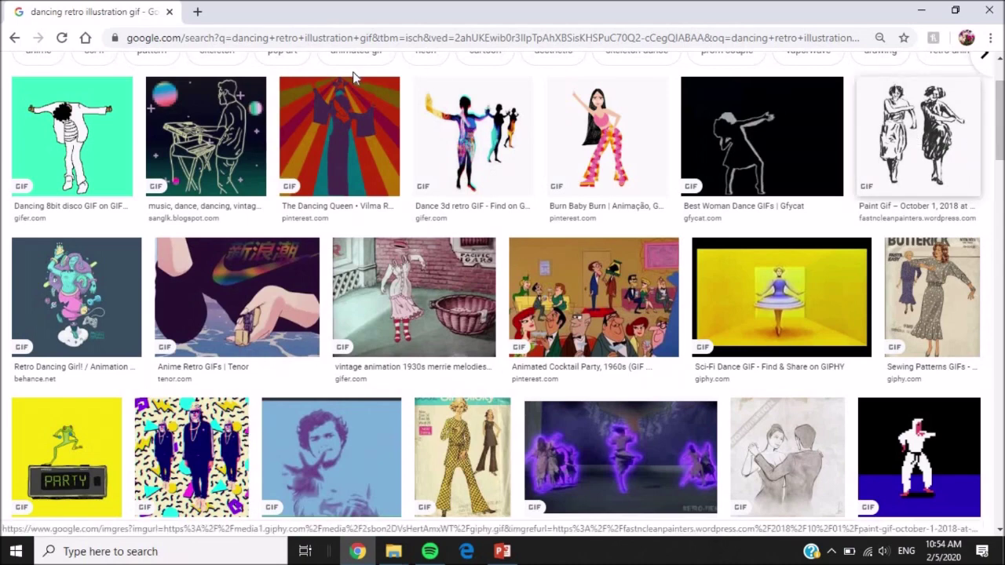
left_click(210, 154)
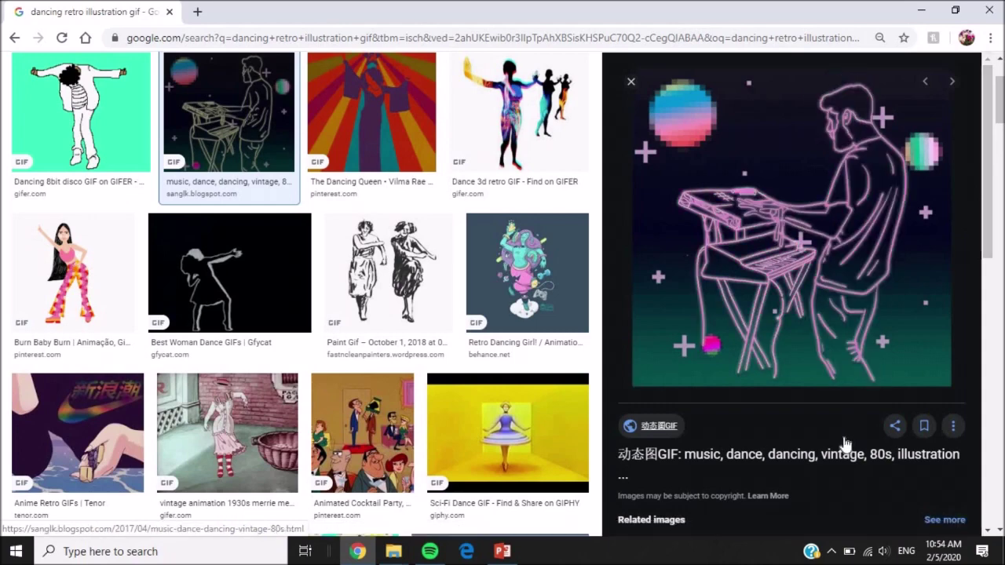
scroll(298, 290, "up", 3)
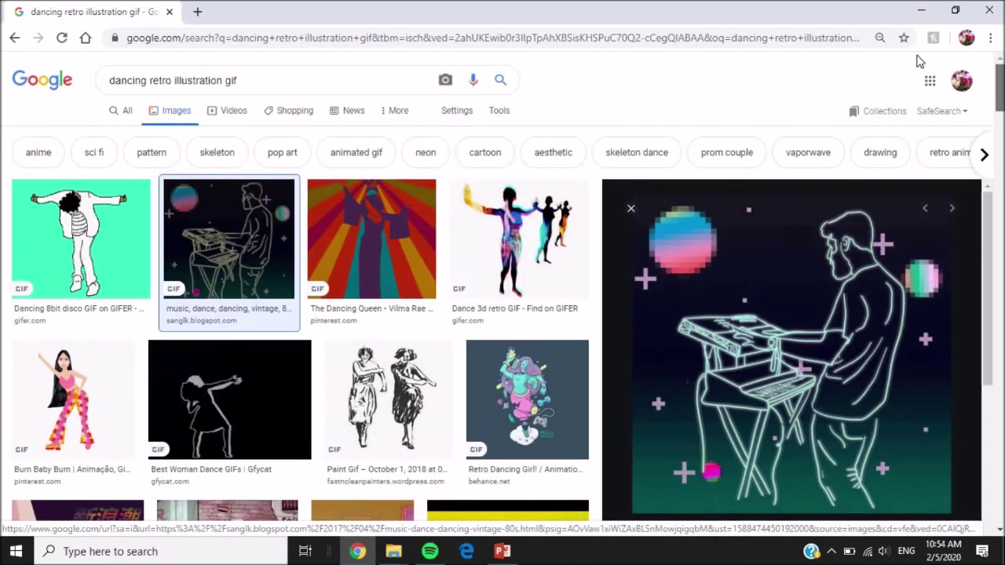
- Change the image search to 'dancing vintage illustration gif'
double_click(161, 80)
type("vintage")
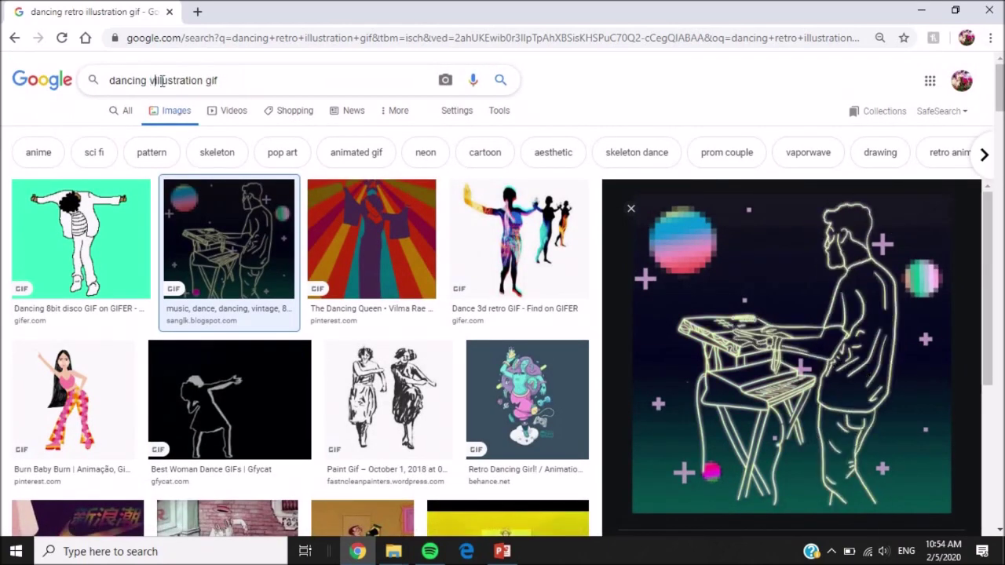
key("Return")
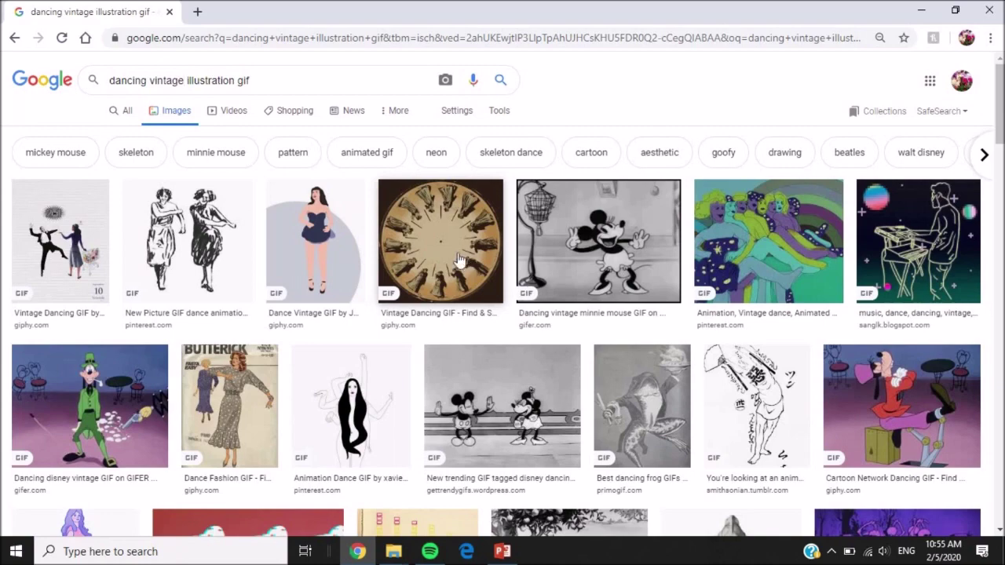
- Copy the black-and-white dancing couple GIF from its preview
left_click(181, 224)
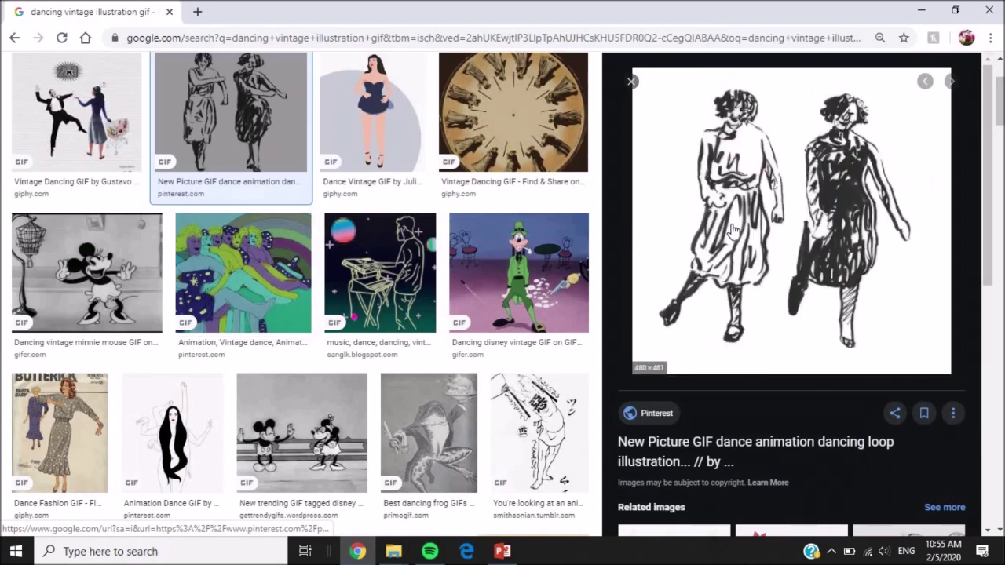
right_click(743, 227)
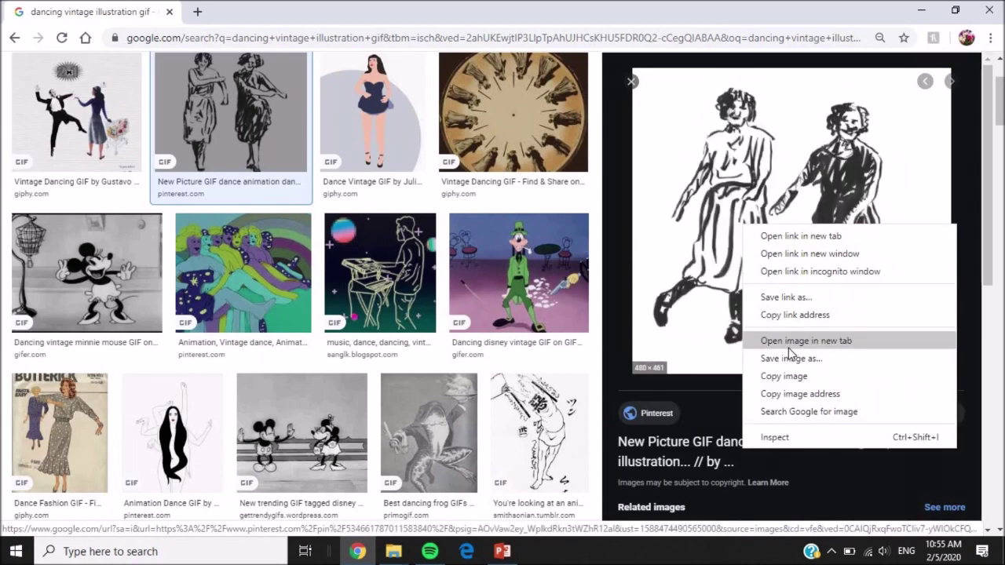
left_click(789, 377)
- Paste the dancing couple GIF onto slide 6 in PowerPoint as a picture
left_click(502, 552)
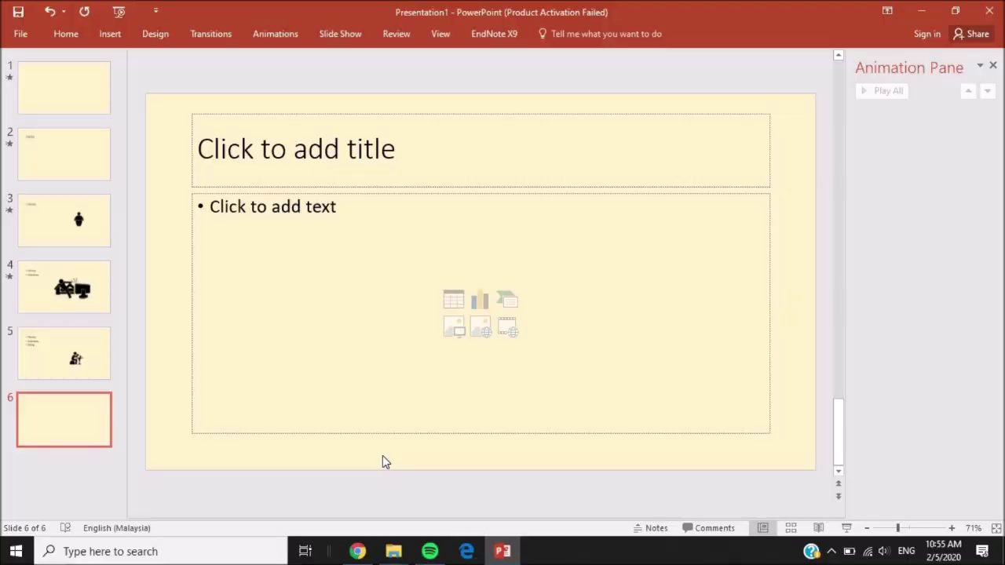
right_click(382, 462)
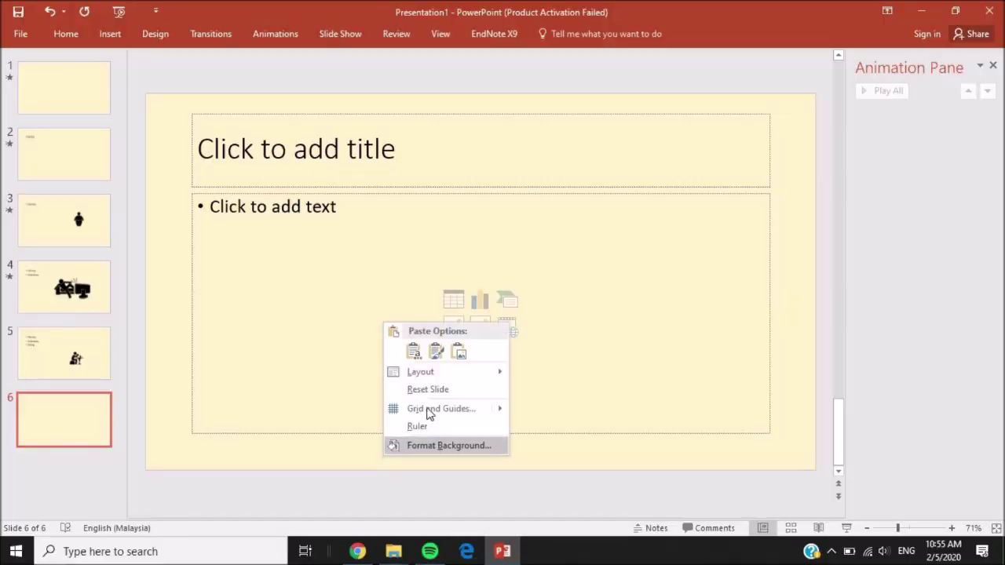
left_click(437, 354)
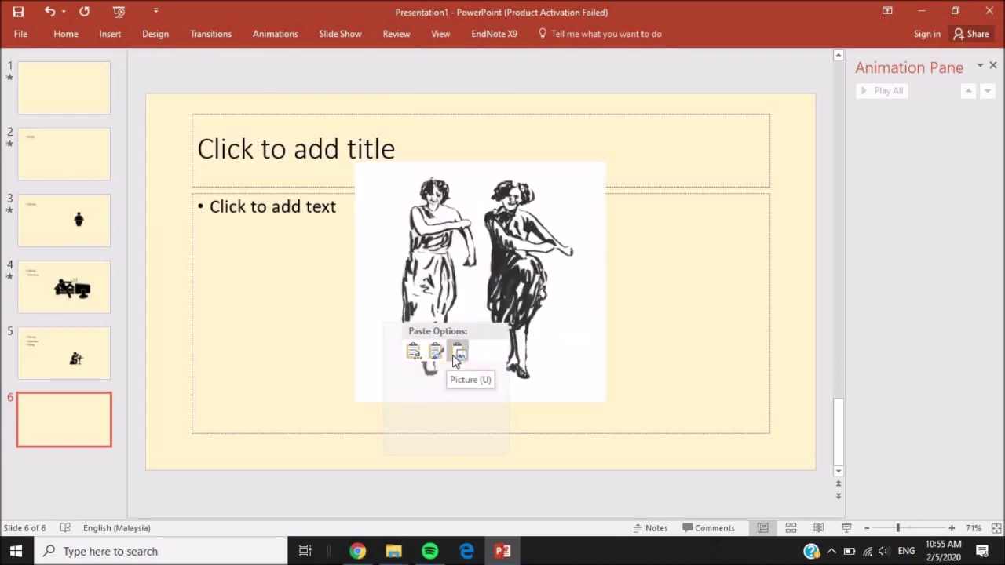
left_click(434, 351)
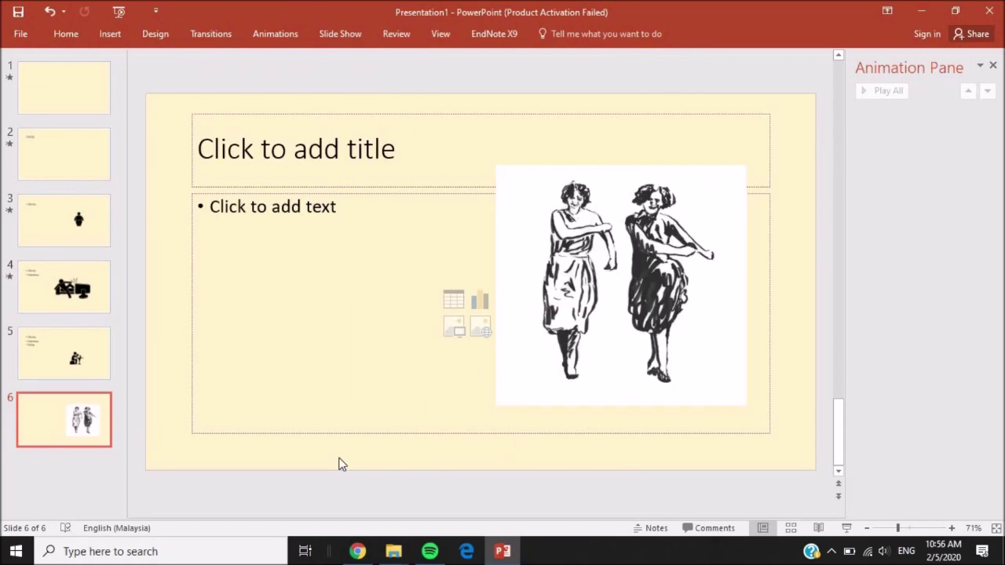
- Delete the duplicate pasted GIF and play slide 6 as a slide show
key("ctrl+v")
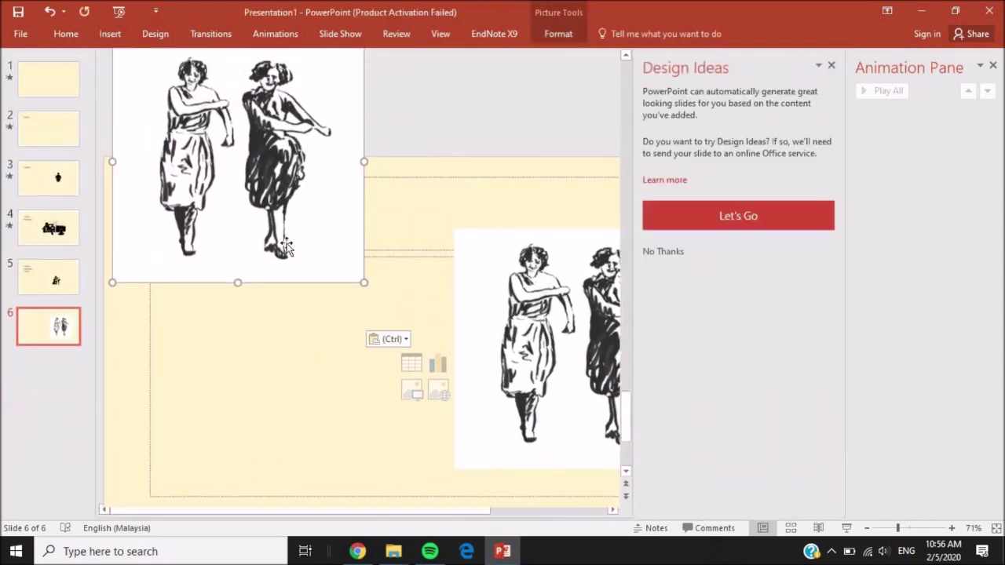
left_click_drag(329, 345, 294, 301)
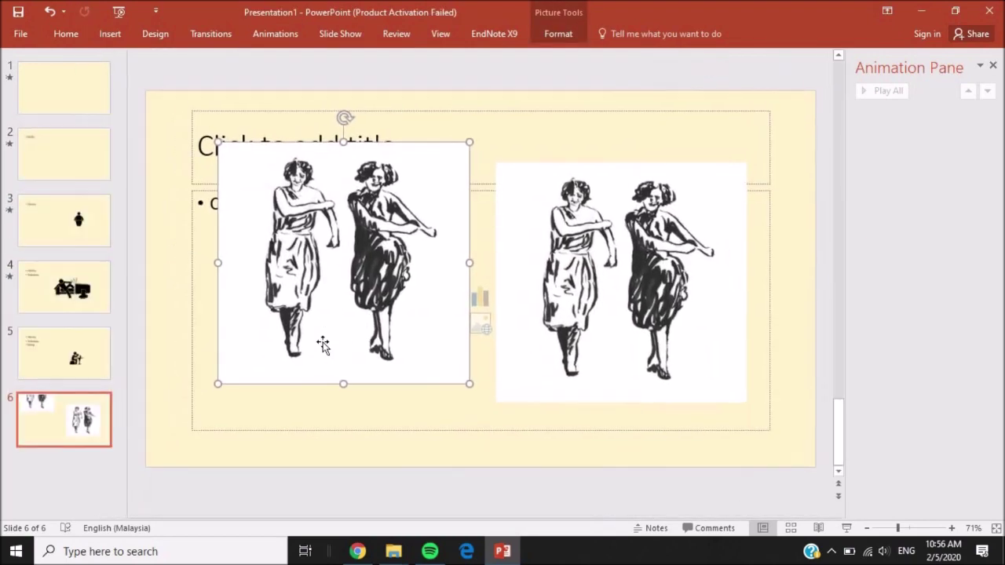
key("Delete")
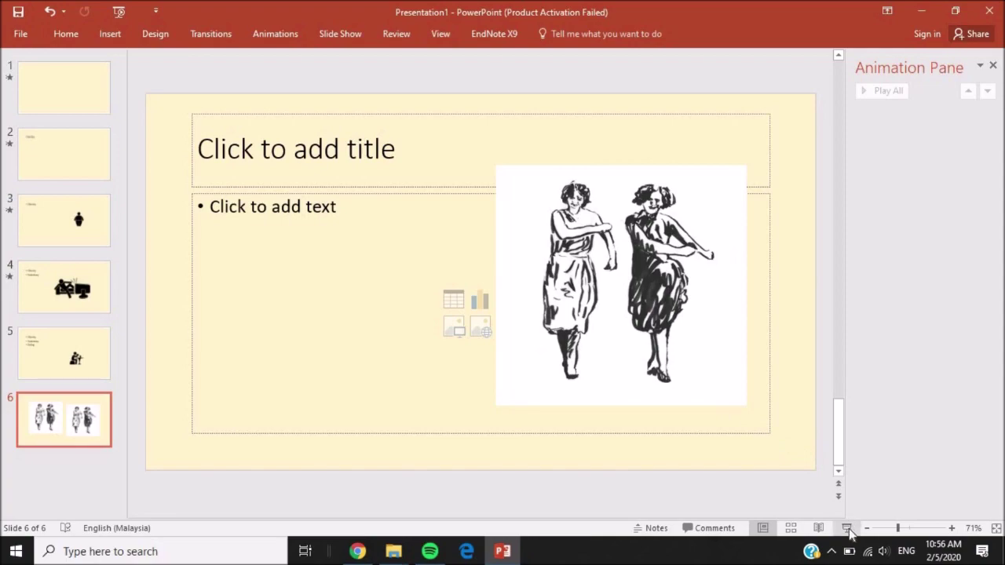
key("shift+F5")
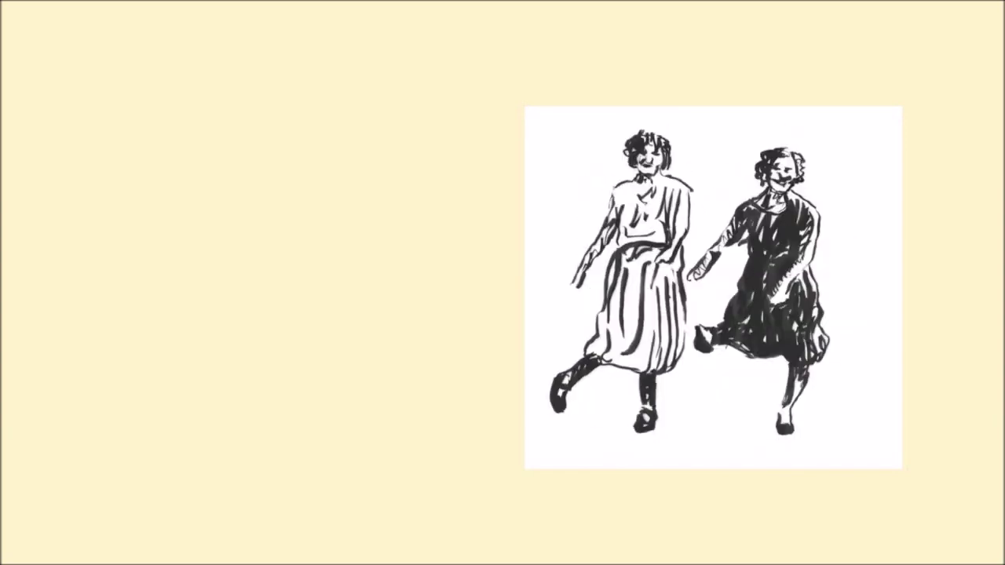
key("Right")
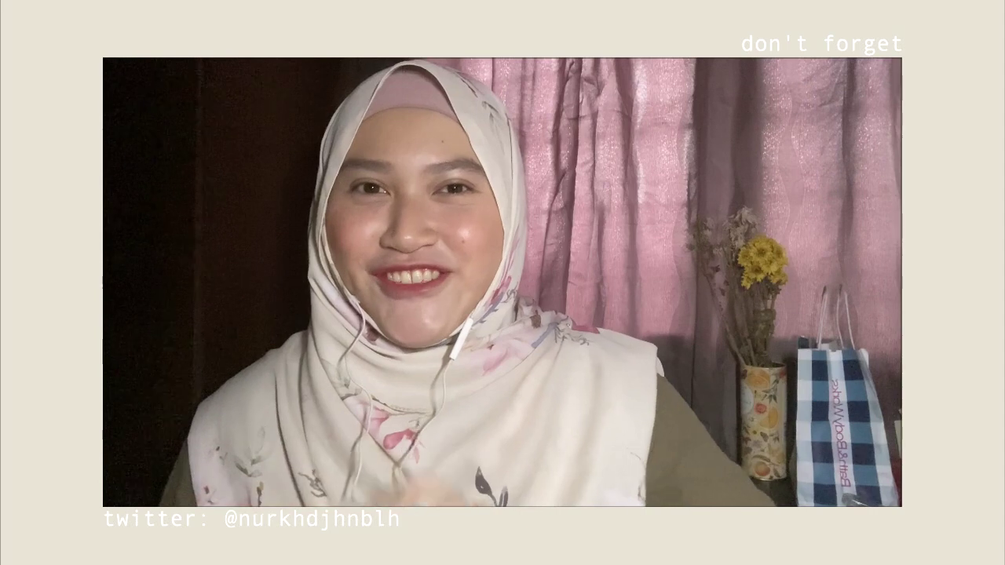